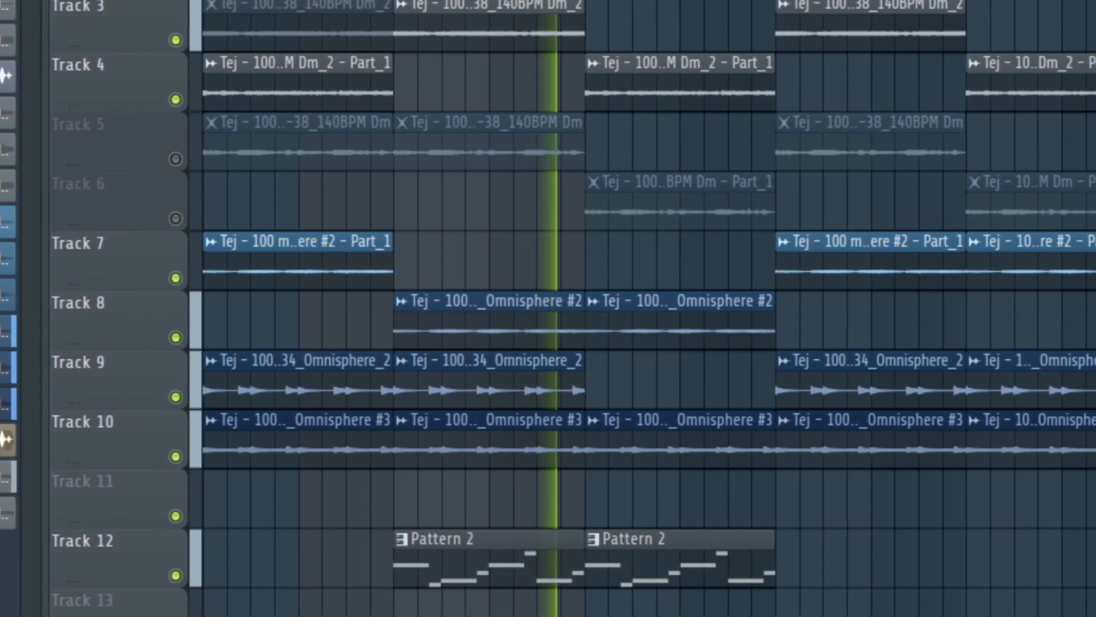
# - Stop playback and look over the tracks of the playlist arrangement
pyautogui.press('space')
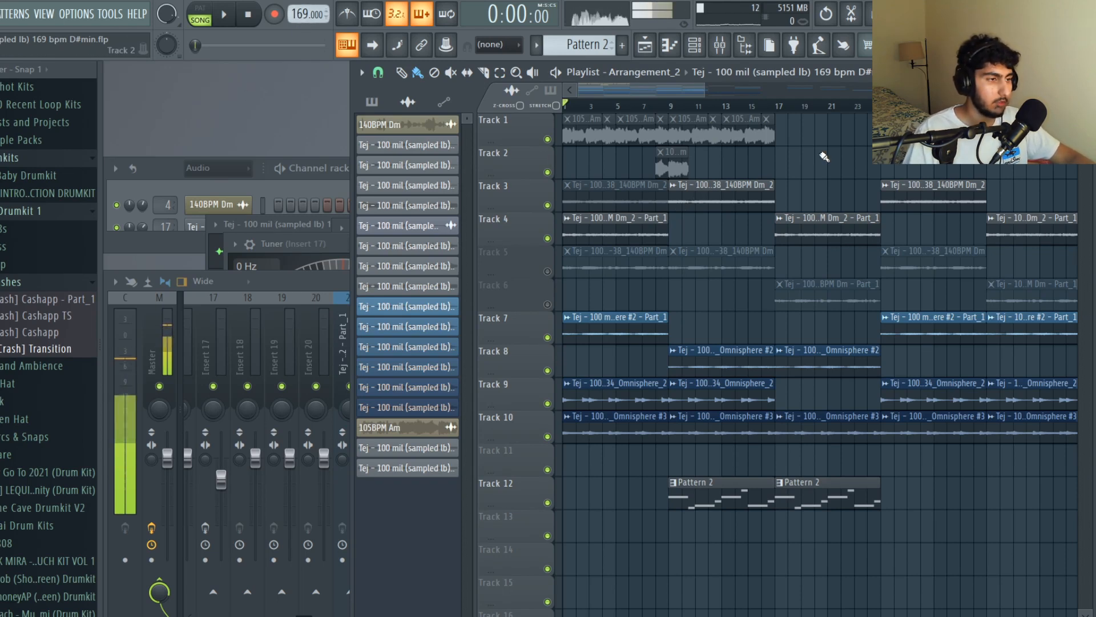
pyautogui.scroll(-1, 842, 149)
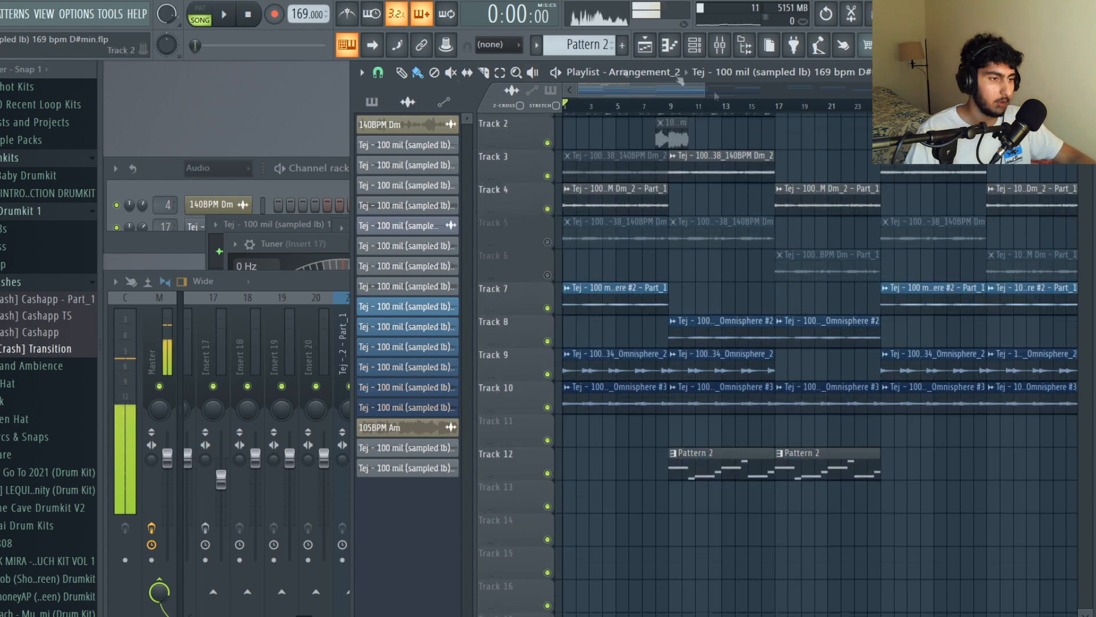
pyautogui.scroll(1, 825, 161)
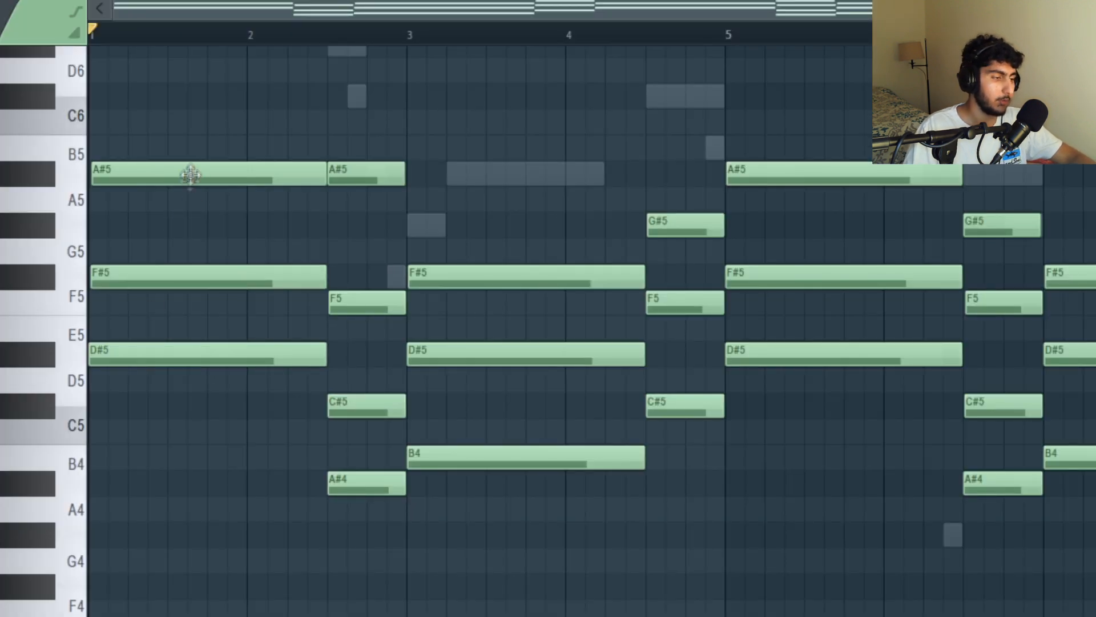
# - Examine the first two chords of the Omnisphere pattern by selecting their notes in bars 1 and 2
pyautogui.moveTo(220, 165); pyautogui.dragTo(213, 322)
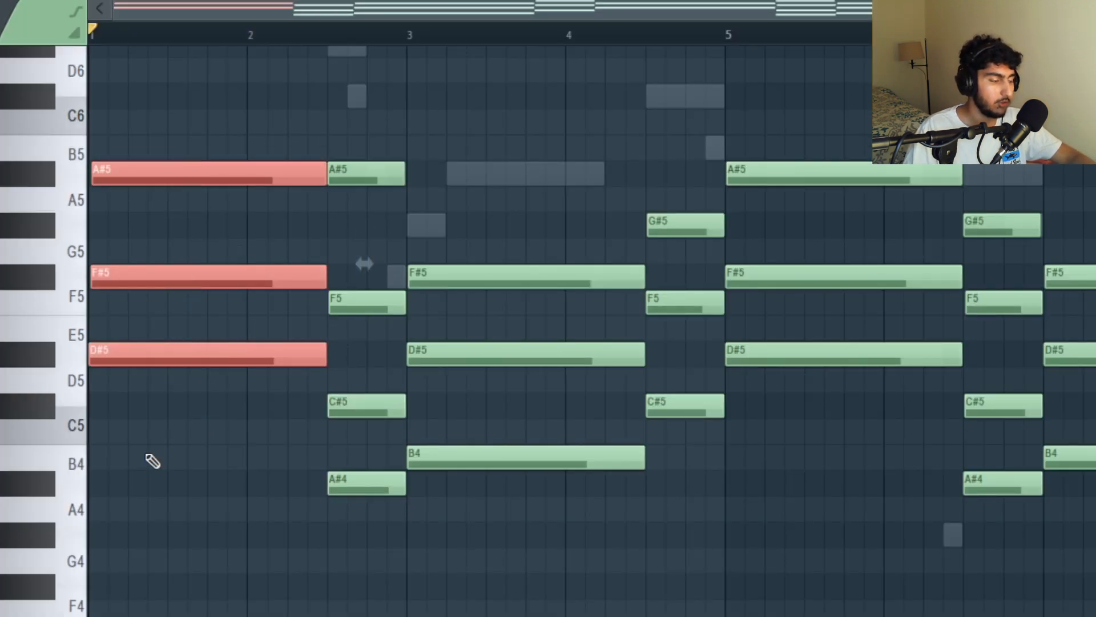
pyautogui.keyDown('ctrl'); pyautogui.click(226, 442); pyautogui.keyUp('ctrl')
pyautogui.keyDown('ctrl'); pyautogui.keyDown('shift'); pyautogui.click(165, 354); pyautogui.keyUp('shift'); pyautogui.keyUp('ctrl')
pyautogui.keyDown('ctrl'); pyautogui.keyDown('shift'); pyautogui.click(111, 278); pyautogui.keyUp('shift'); pyautogui.keyUp('ctrl')
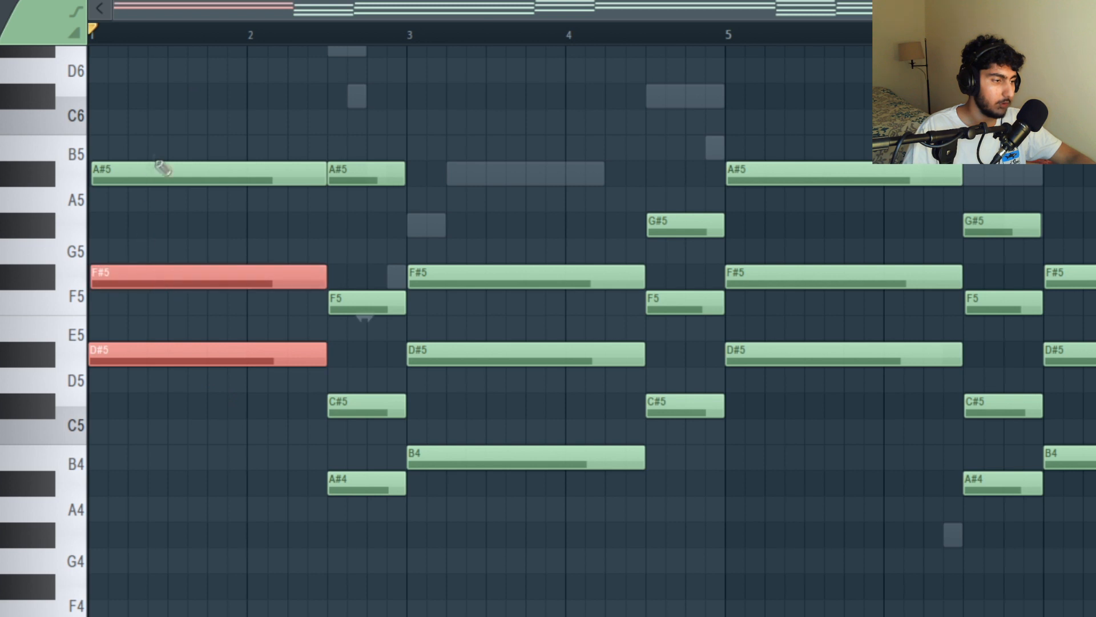
pyautogui.keyDown('ctrl'); pyautogui.keyDown('shift'); pyautogui.click(162, 166); pyautogui.keyUp('shift'); pyautogui.keyUp('ctrl')
pyautogui.moveTo(379, 267); pyautogui.dragTo(354, 510)
pyautogui.keyDown('ctrl'); pyautogui.click(353, 182); pyautogui.keyUp('ctrl')
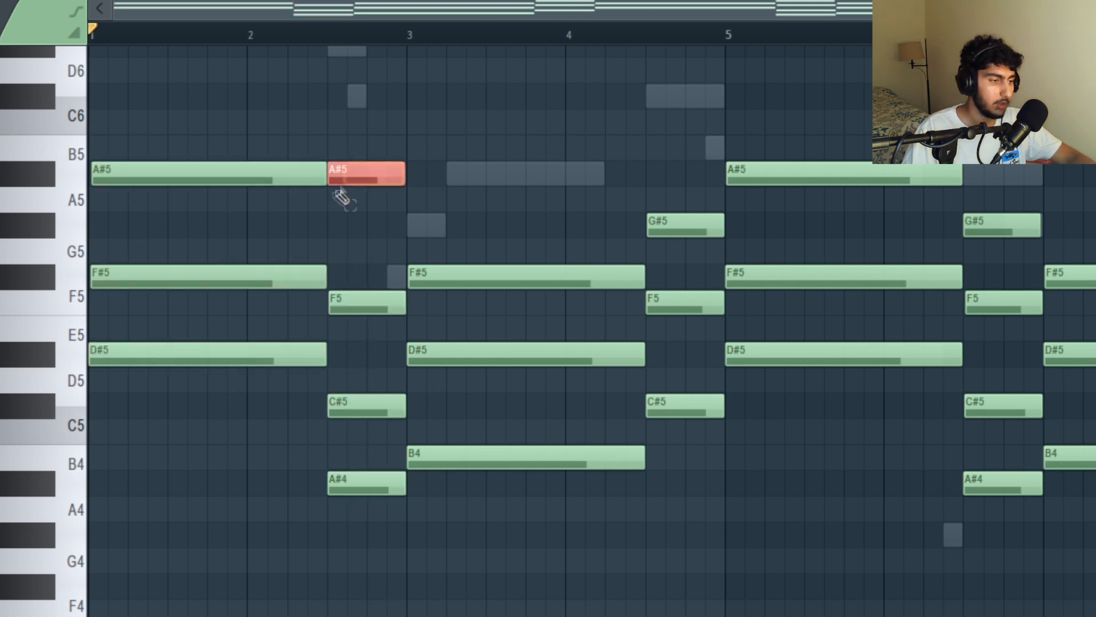
# - Examine the chords from bar 3 to bar 6 by selecting each chord's notes in turn
pyautogui.keyDown('ctrl'); pyautogui.click(426, 153); pyautogui.keyUp('ctrl')
pyautogui.moveTo(463, 235); pyautogui.dragTo(480, 564)
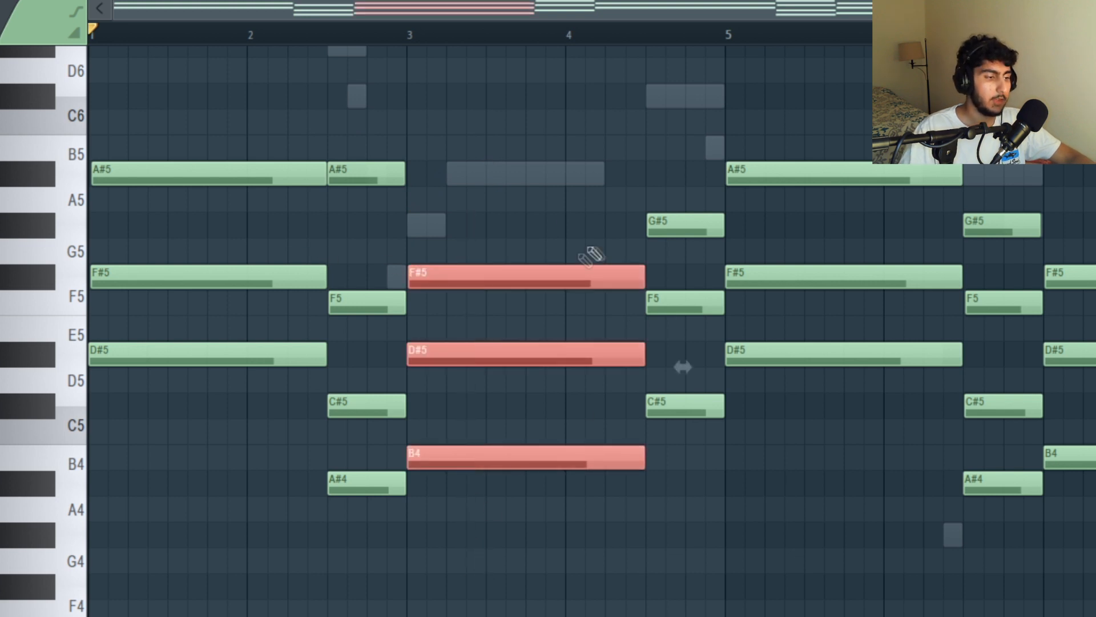
pyautogui.moveTo(687, 189); pyautogui.dragTo(685, 408)
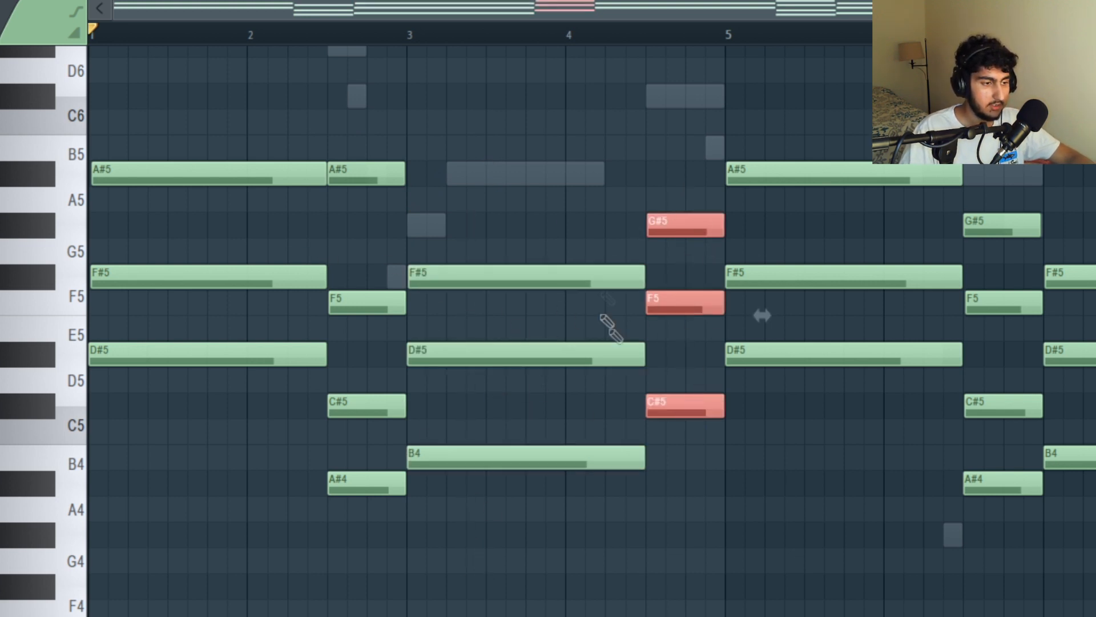
pyautogui.keyDown('ctrl'); pyautogui.click(803, 254); pyautogui.keyUp('ctrl')
pyautogui.moveTo(883, 412); pyautogui.dragTo(868, 166)
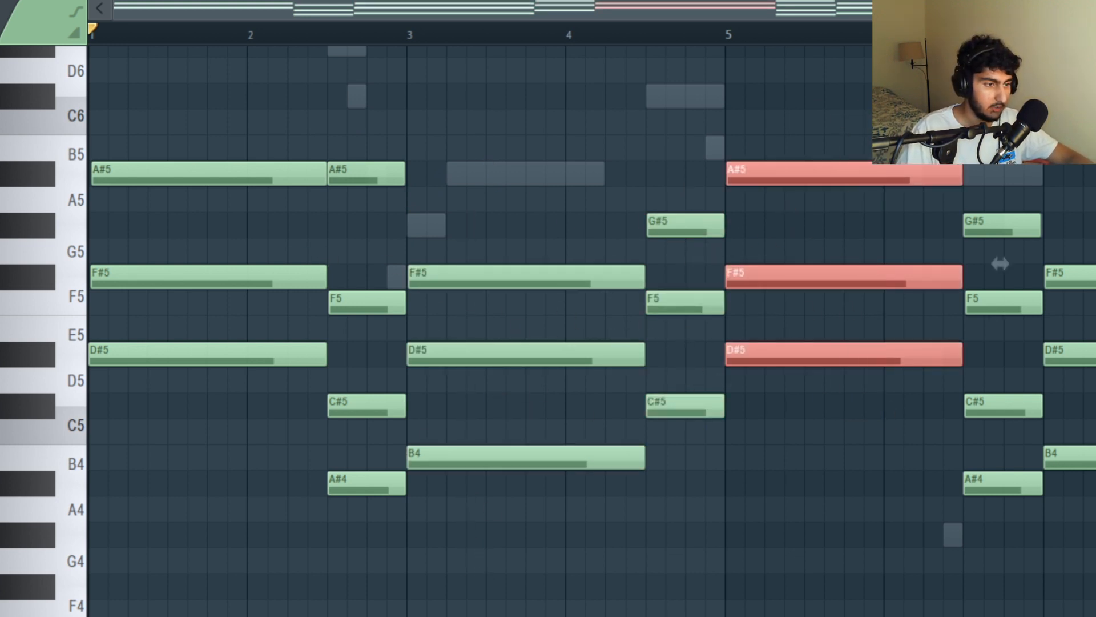
pyautogui.keyDown('ctrl'); pyautogui.click(920, 120); pyautogui.keyUp('ctrl')
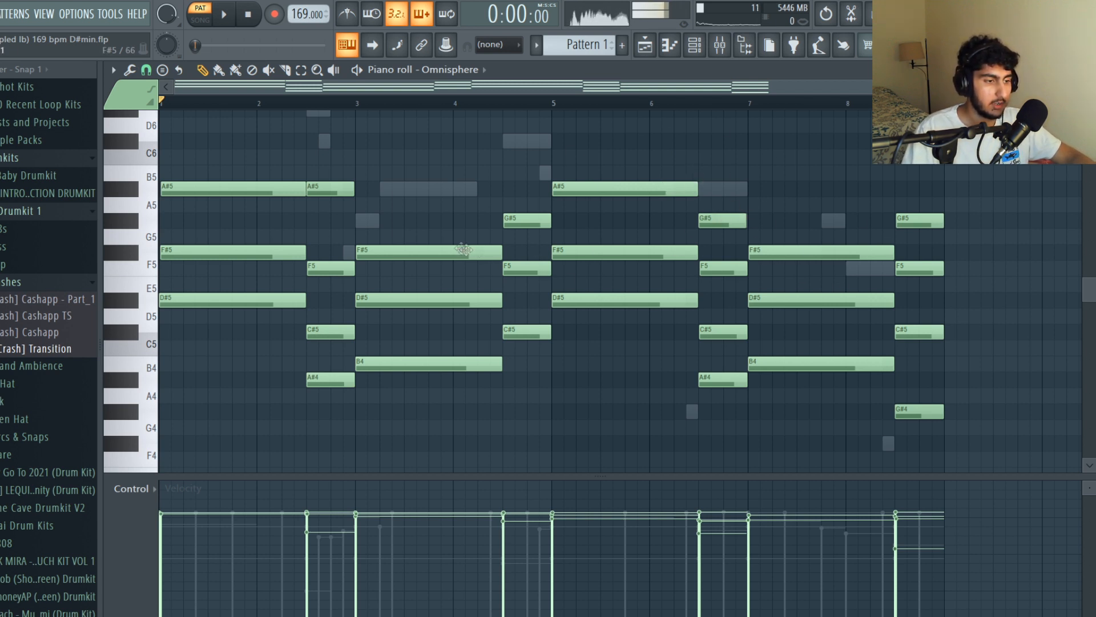
# - Examine the remaining chords up to the end of bar 8, then select and deselect the whole progression
pyautogui.keyDown('ctrl'); pyautogui.click(803, 209); pyautogui.keyUp('ctrl')
pyautogui.moveTo(724, 217); pyautogui.dragTo(743, 384)
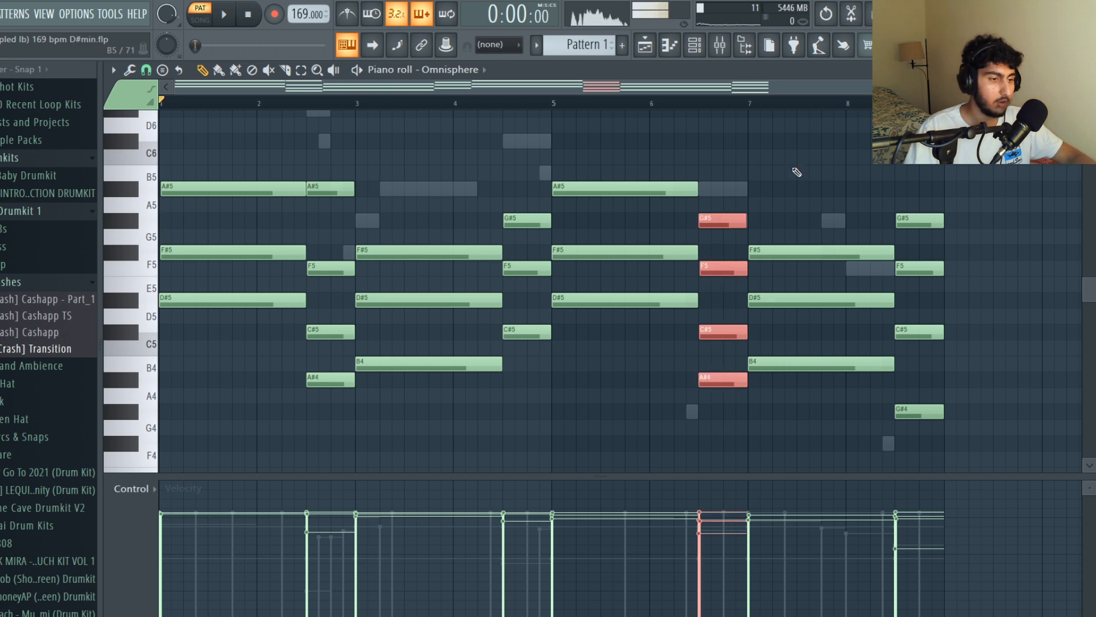
pyautogui.click(814, 204)
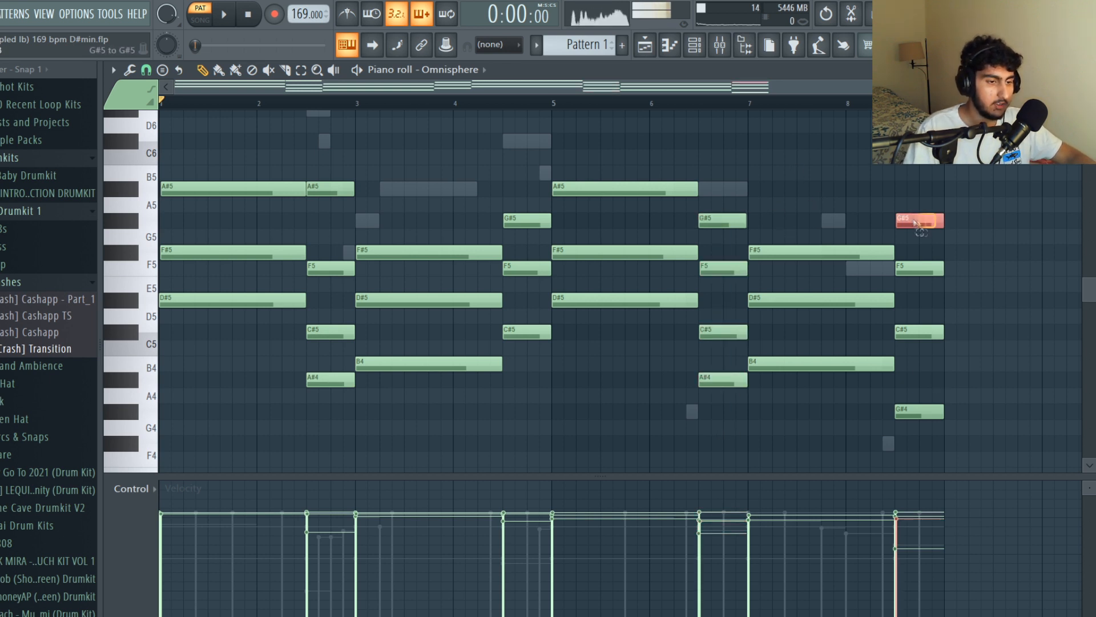
pyautogui.click(950, 228)
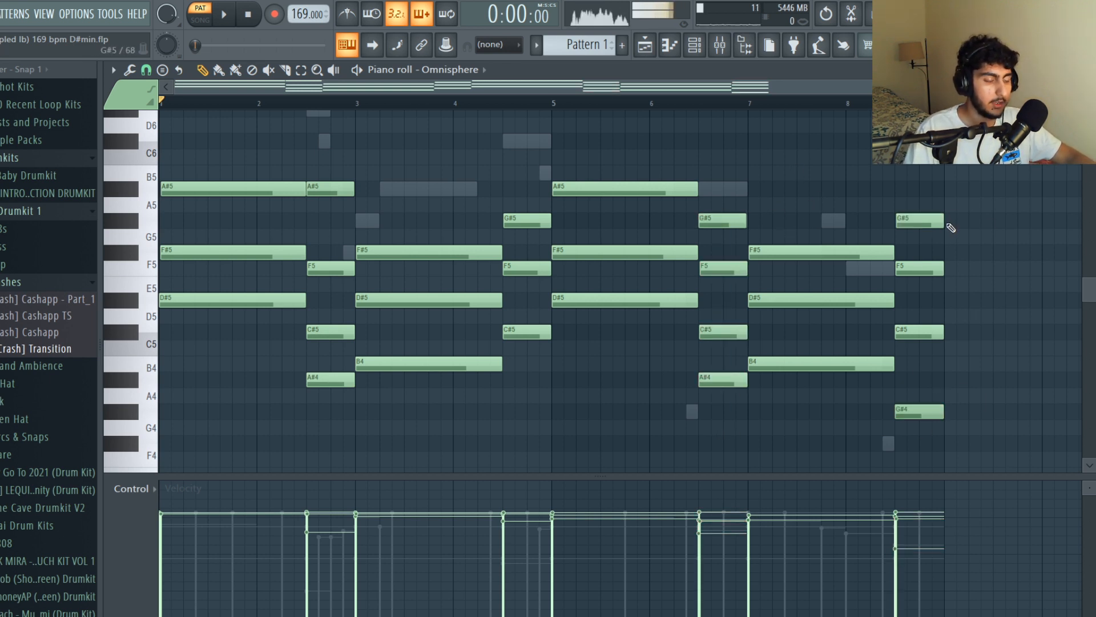
pyautogui.moveTo(973, 466); pyautogui.dragTo(197, 150)
pyautogui.rightClick(244, 130)
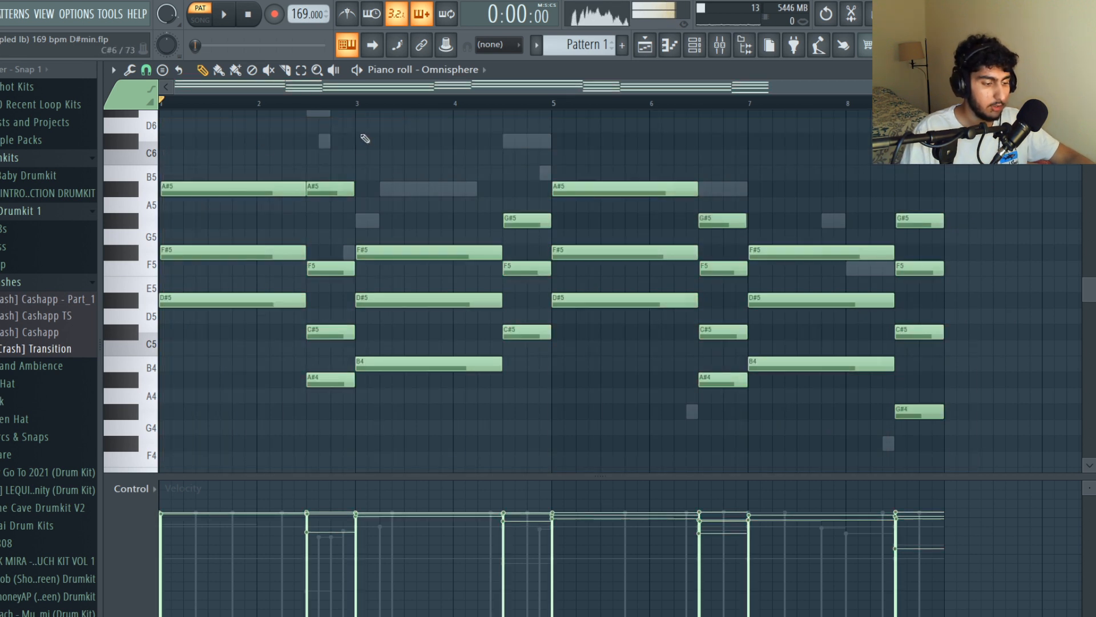
# - Open the strumizer for the chords, dismiss it, and inspect the staggered note starts around bars 2 and 3
pyautogui.hotkey('alt', 's')
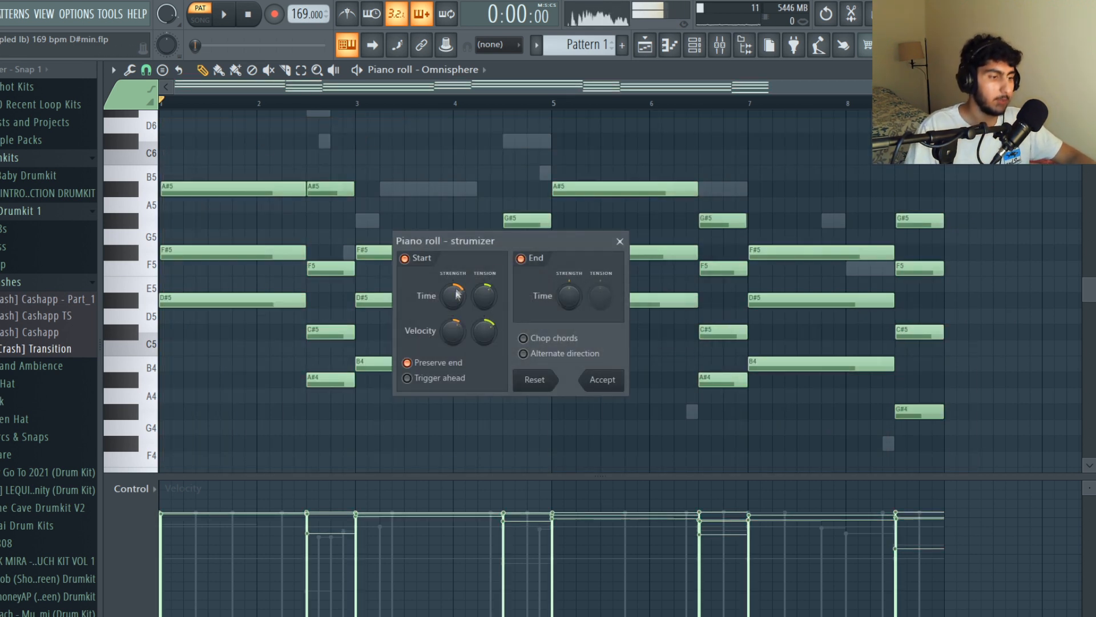
pyautogui.moveTo(501, 278); pyautogui.dragTo(564, 224)
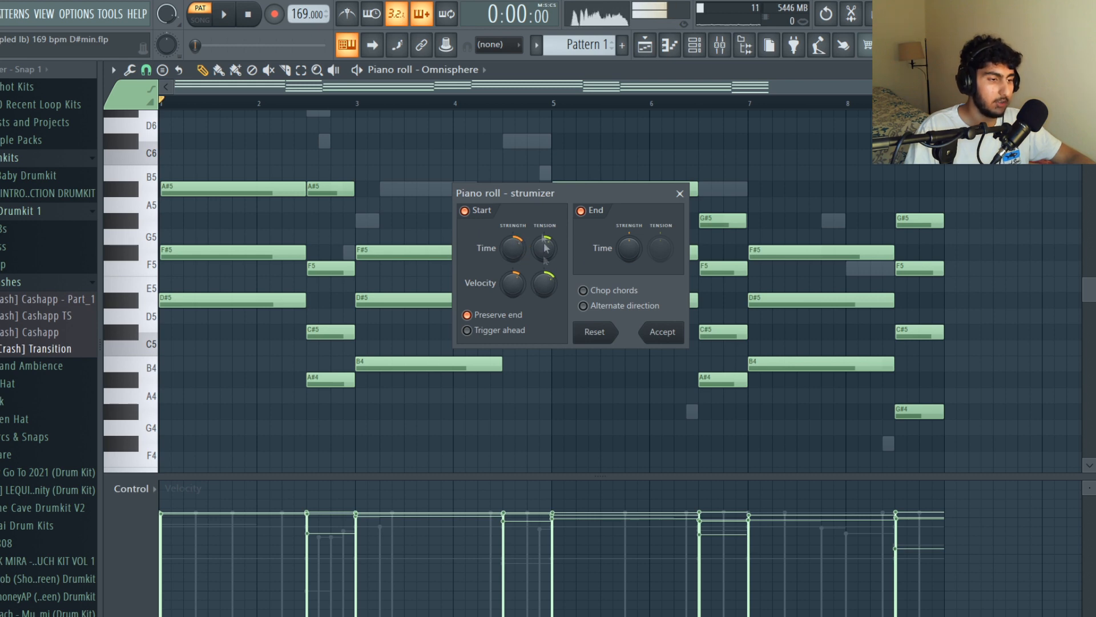
pyautogui.click(679, 193)
pyautogui.scroll(5, 301, 238)
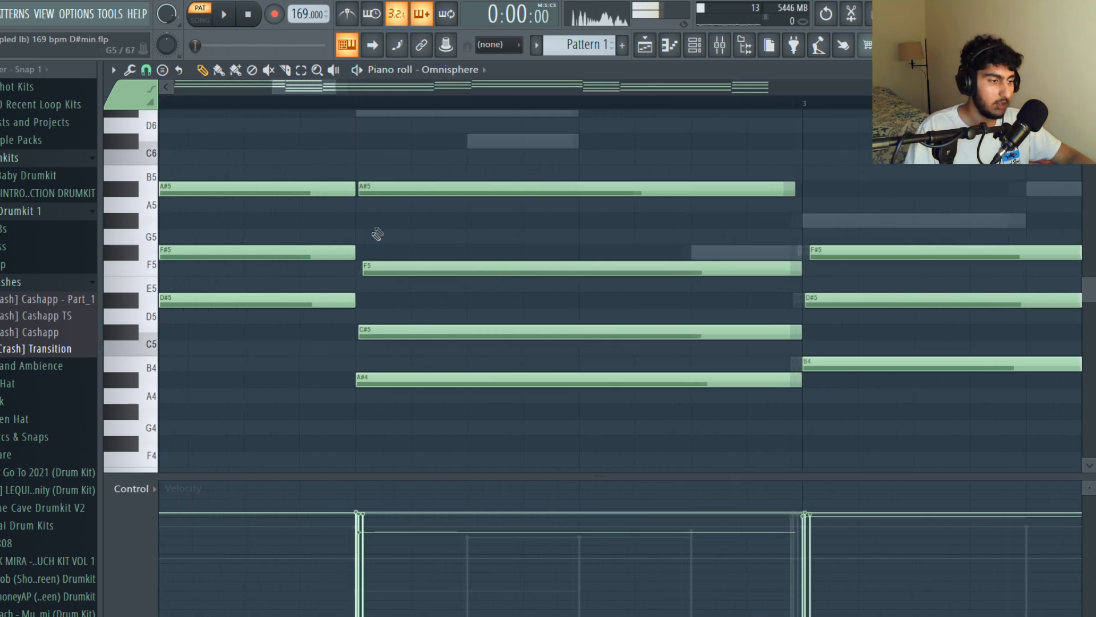
pyautogui.scroll(-5, 409, 223)
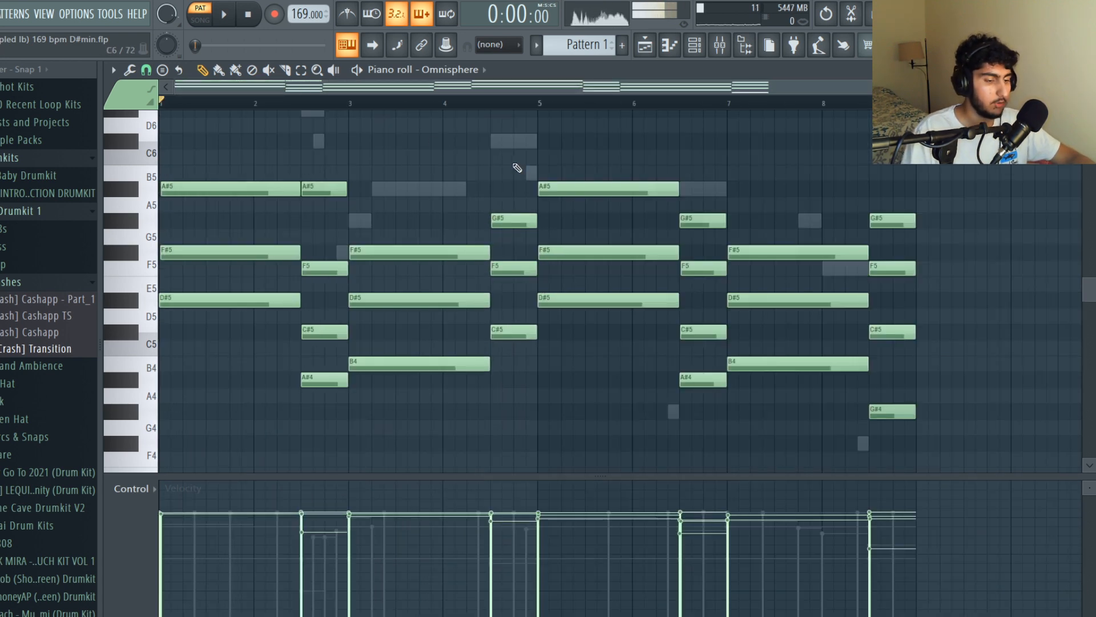
# - Open the randomizer to vary the pan and velocity levels of the chord notes
pyautogui.hotkey('alt', 'r')
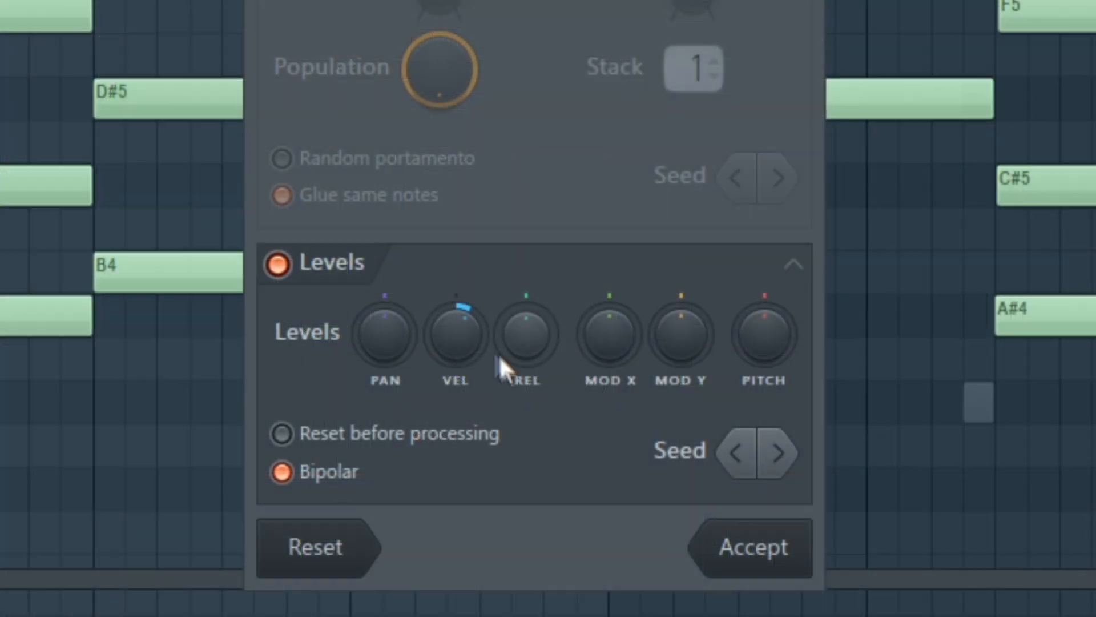
pyautogui.moveTo(499, 354); pyautogui.dragTo(498, 371)
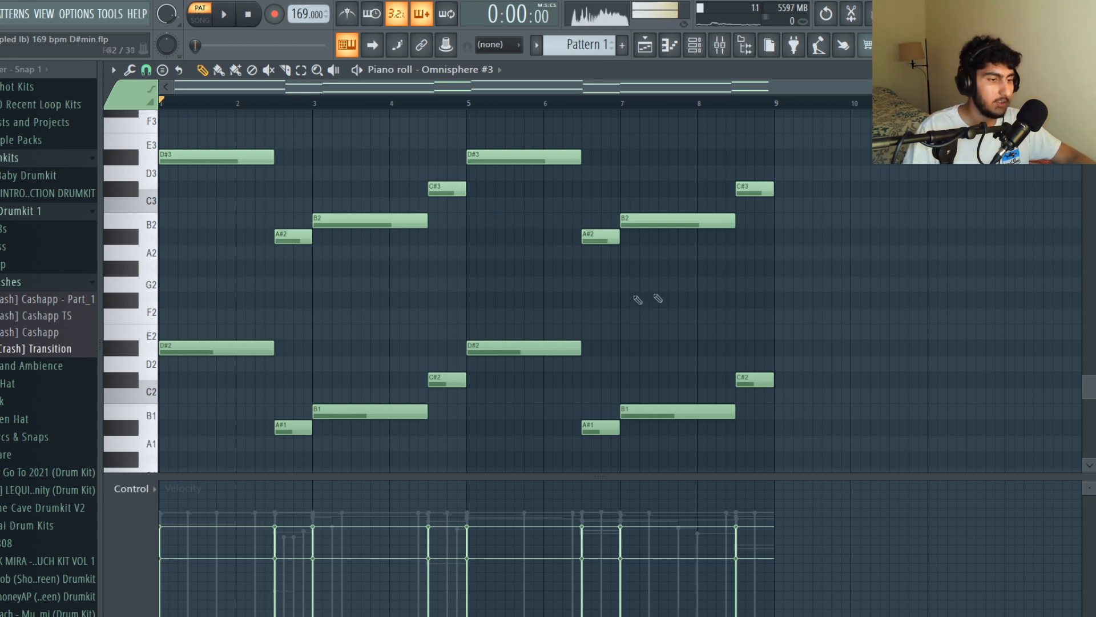
# - Examine the upper and lower octaves of the Omnisphere #3 bass line by selecting each, then play it back
pyautogui.moveTo(847, 268); pyautogui.dragTo(161, 117)
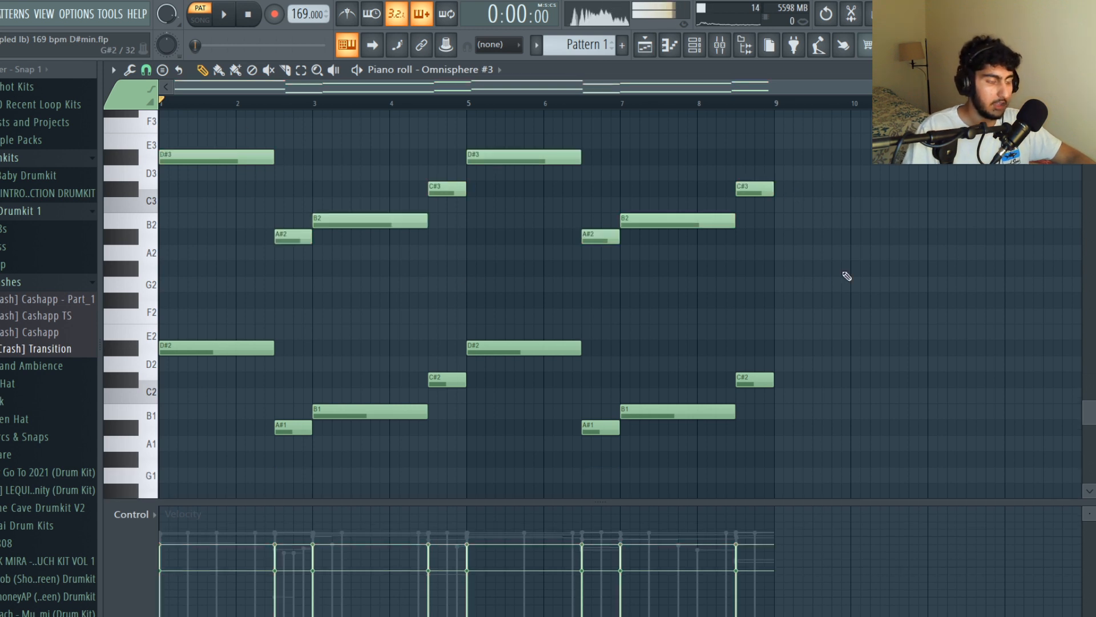
pyautogui.moveTo(844, 272); pyautogui.dragTo(154, 153)
pyautogui.hotkey('ctrl', 'd')
pyautogui.moveTo(845, 475); pyautogui.dragTo(127, 342)
pyautogui.moveTo(482, 504); pyautogui.dragTo(488, 474)
pyautogui.hotkey('ctrl', 'd')
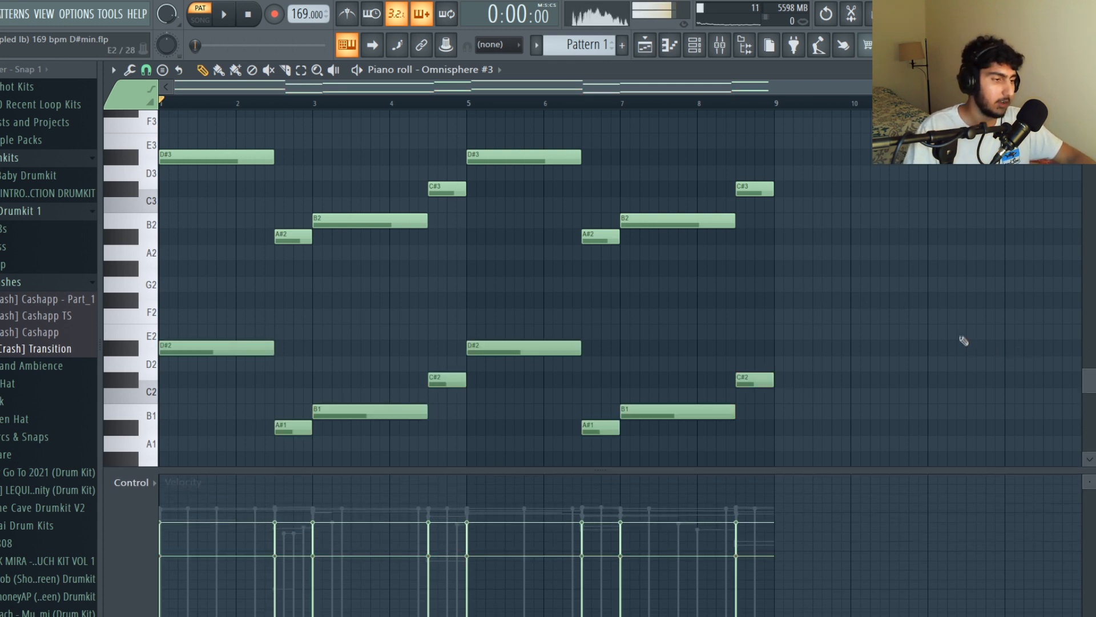
pyautogui.press('space')
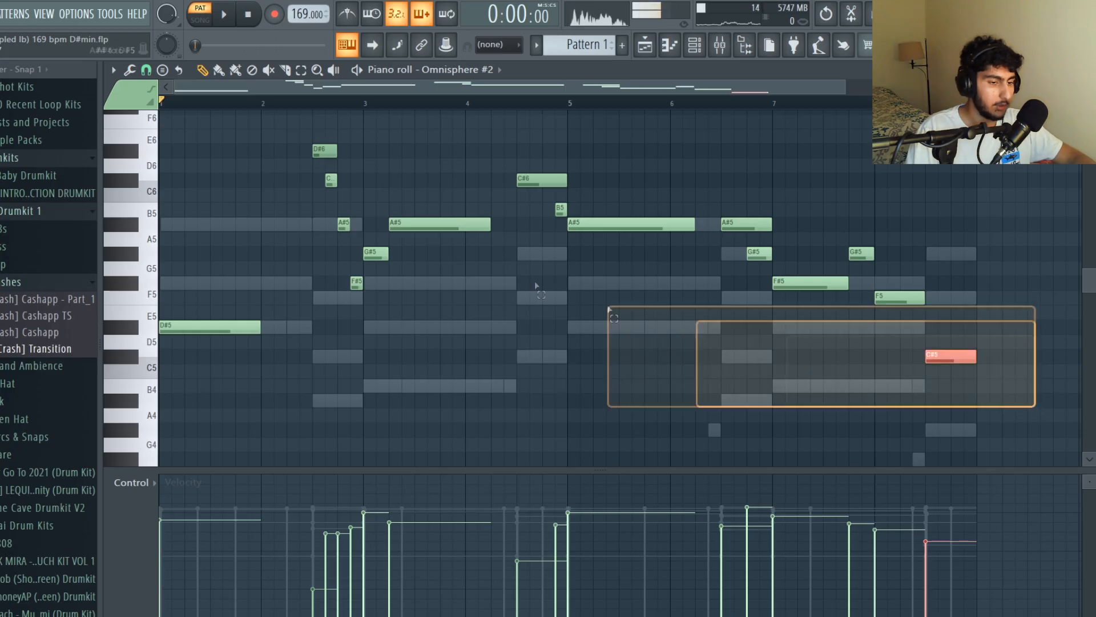
# - Select and deselect all notes of the Omnisphere #2 melody, then play it back
pyautogui.hotkey('ctrl', 'a')
pyautogui.hotkey('ctrl', 'd')
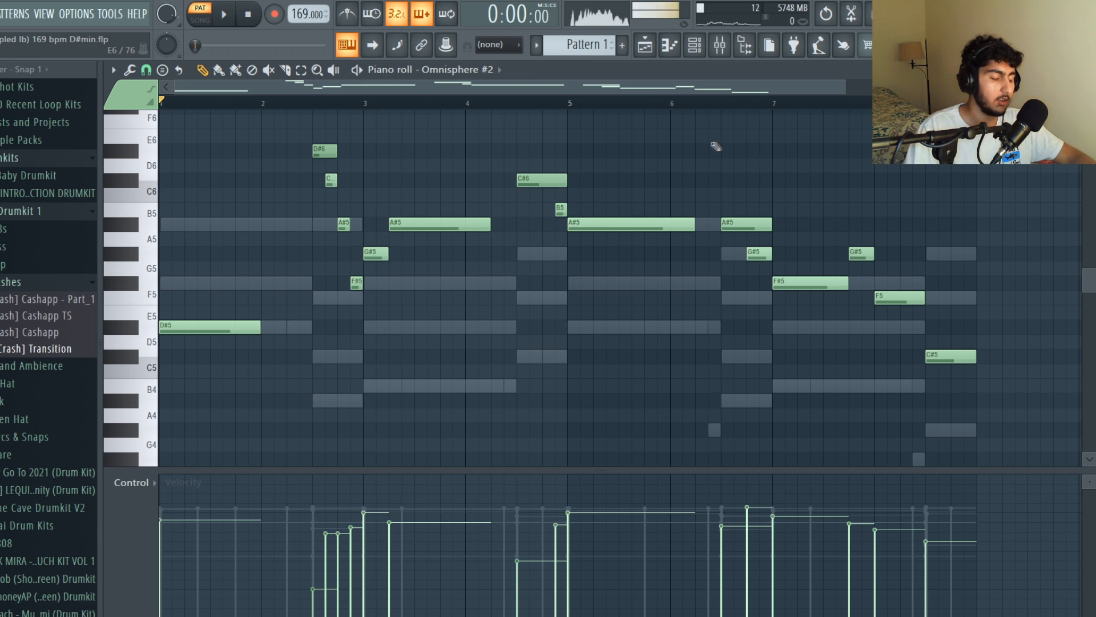
pyautogui.press('space')
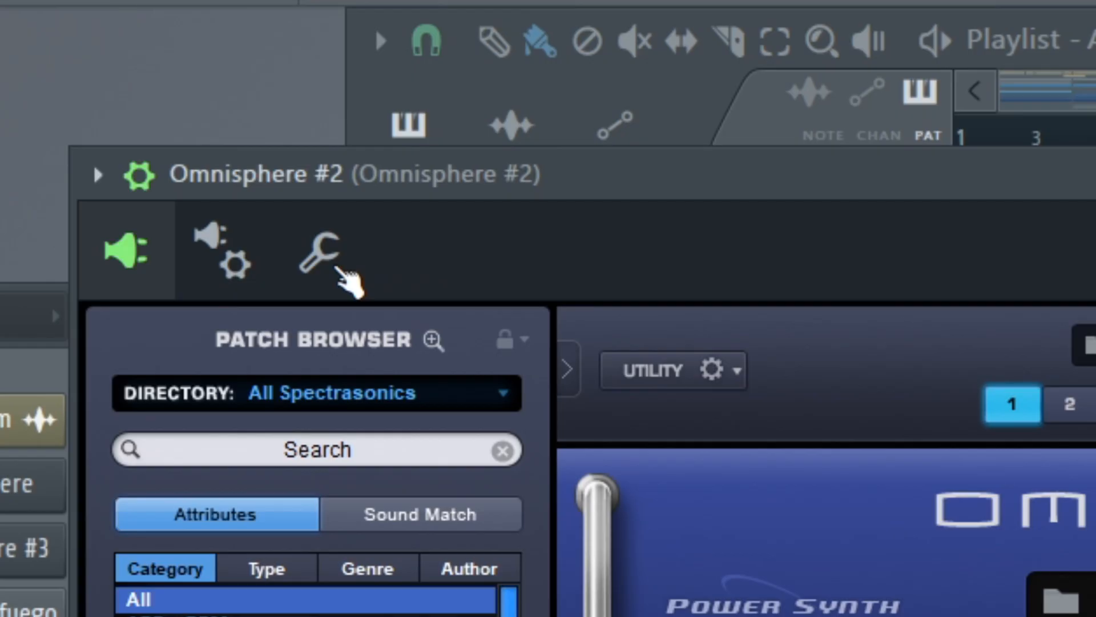
# - Open the detailed channel settings of the Omnisphere #2 instrument
pyautogui.click(320, 254)
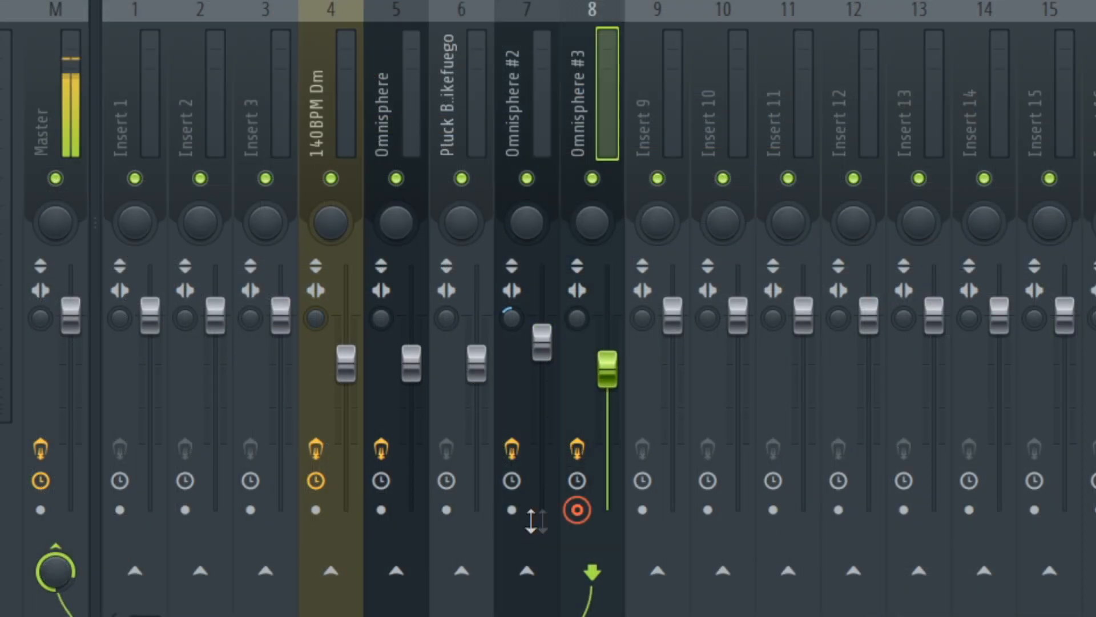
# - Arm the Omnisphere and Omnisphere #2 mixer tracks alongside Omnisphere #3 and start rendering the armed tracks to audio
pyautogui.click(512, 509)
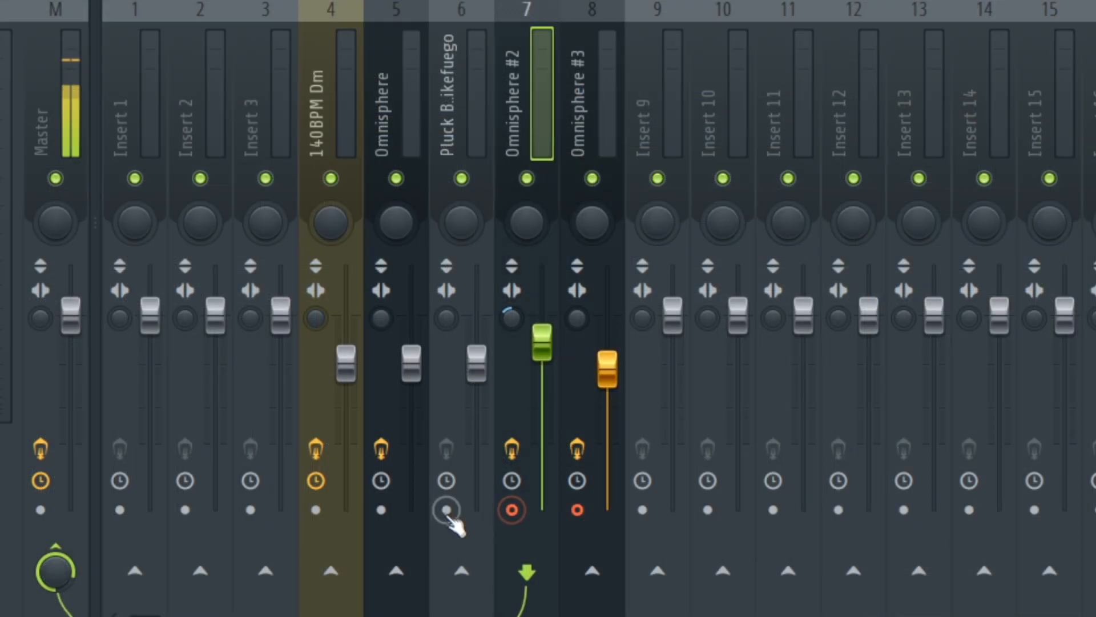
pyautogui.click(382, 509)
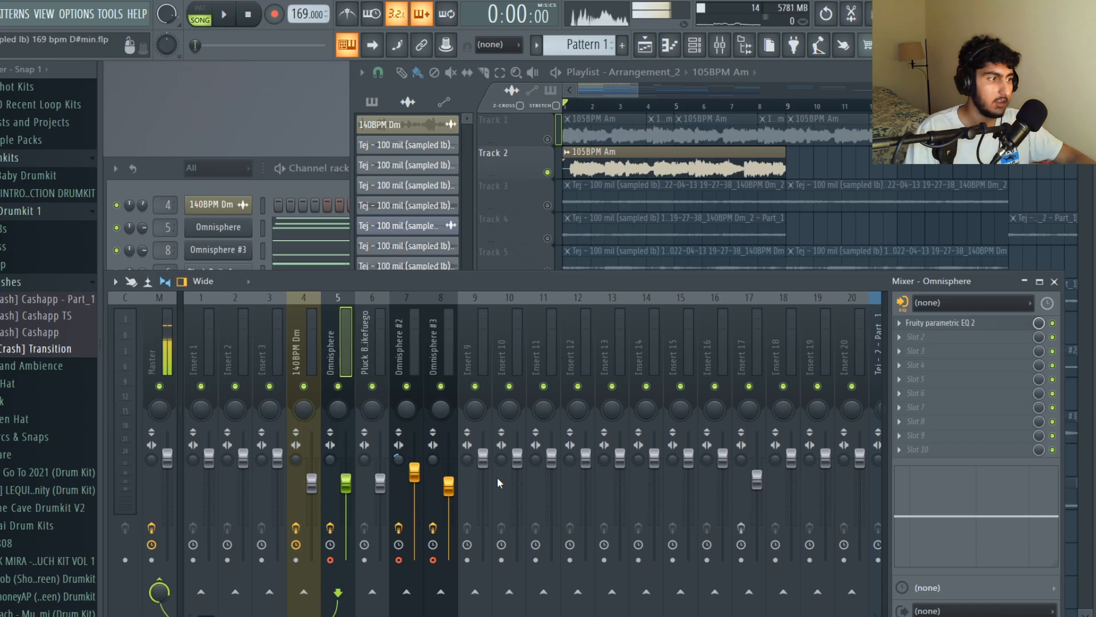
pyautogui.hotkey('alt', 'r')
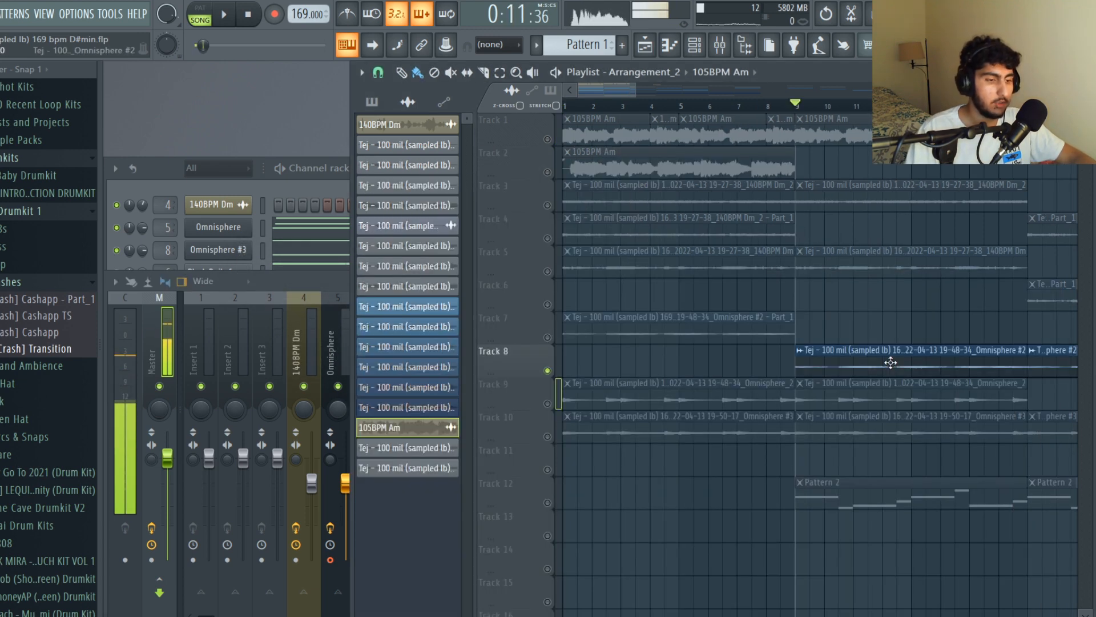
# - Copy the Omnisphere #2 clip on Track 8 to the start of the song, open its clip options, and play it back
pyautogui.moveTo(891, 362); pyautogui.dragTo(628, 371)
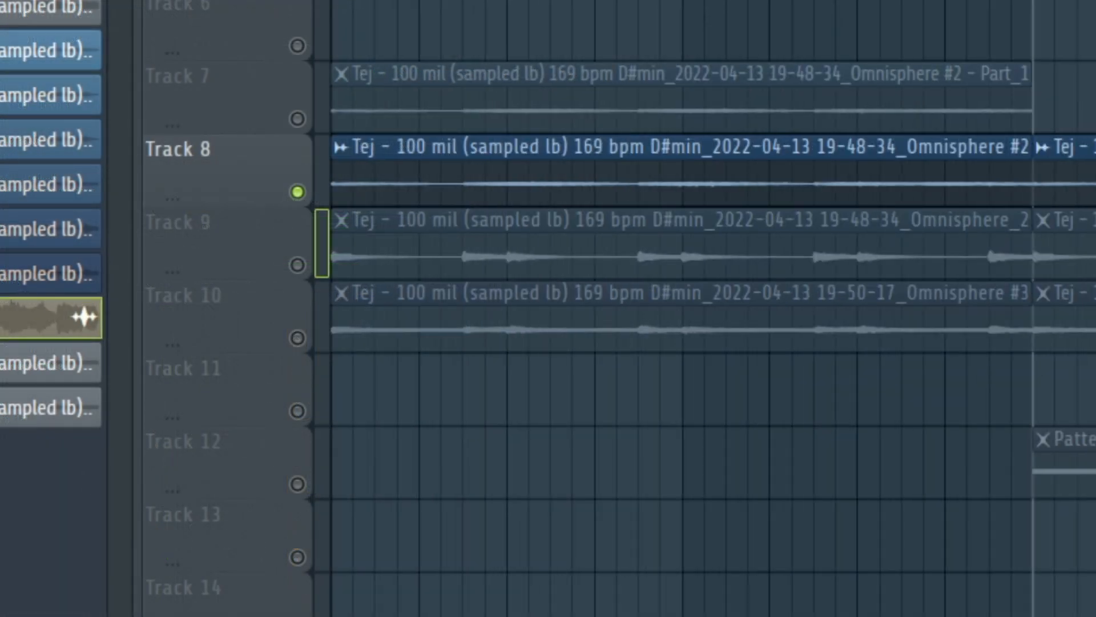
pyautogui.click(344, 147)
pyautogui.click(587, 213)
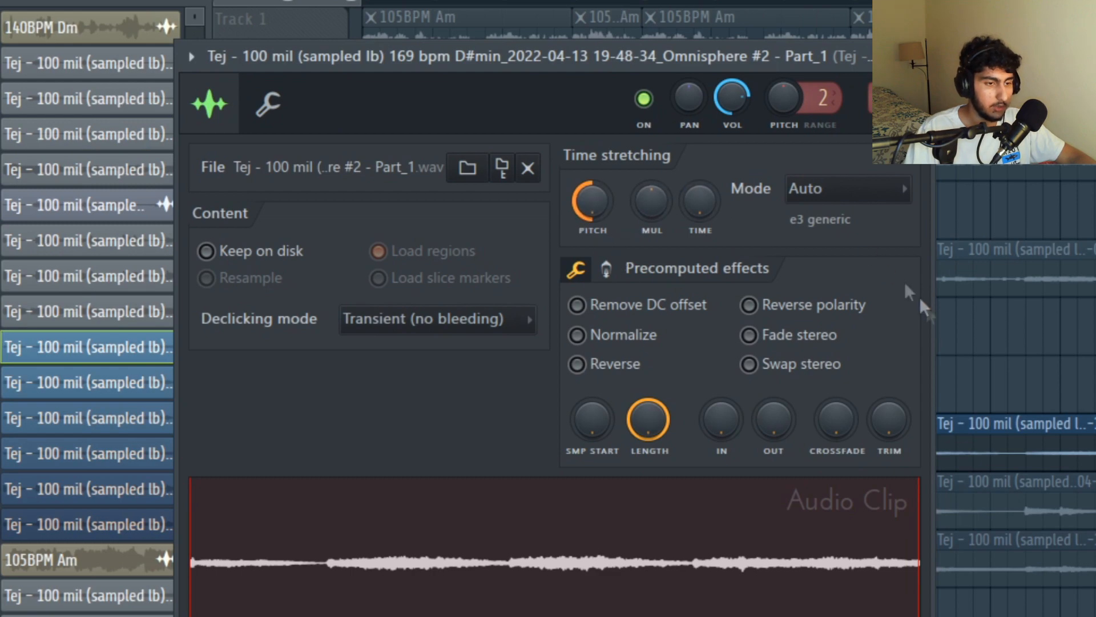
pyautogui.press('space')
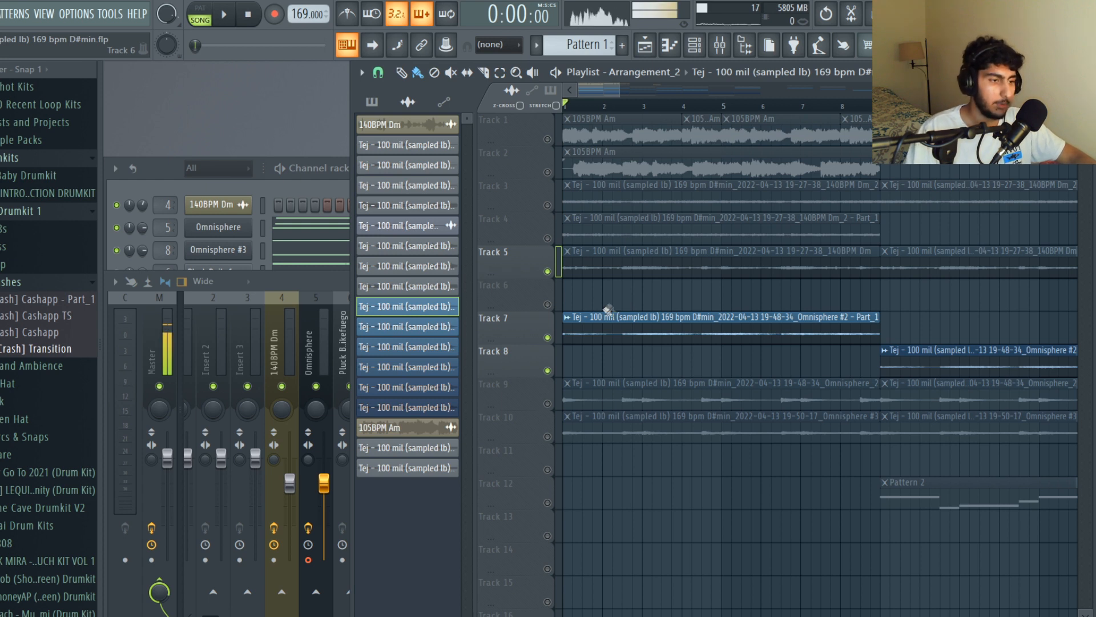
# - Solo Track 2 with the 105BPM Am clip and select everything in the playlist from the start of the song
pyautogui.click(558, 172)
pyautogui.moveTo(630, 107); pyautogui.dragTo(563, 108)
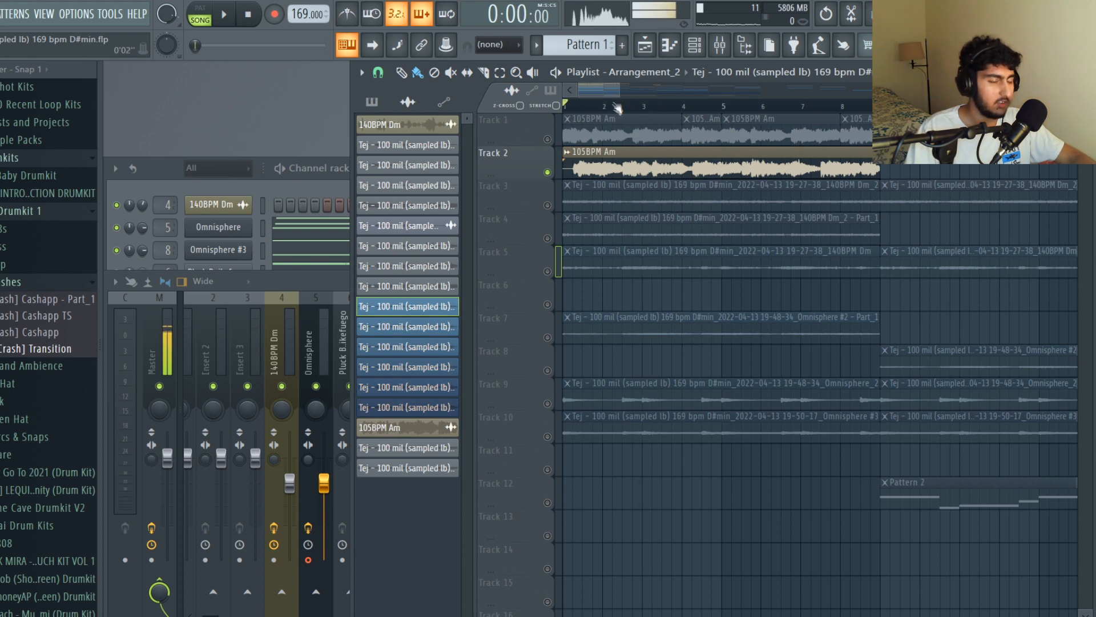
pyautogui.scroll(2, 714, 157)
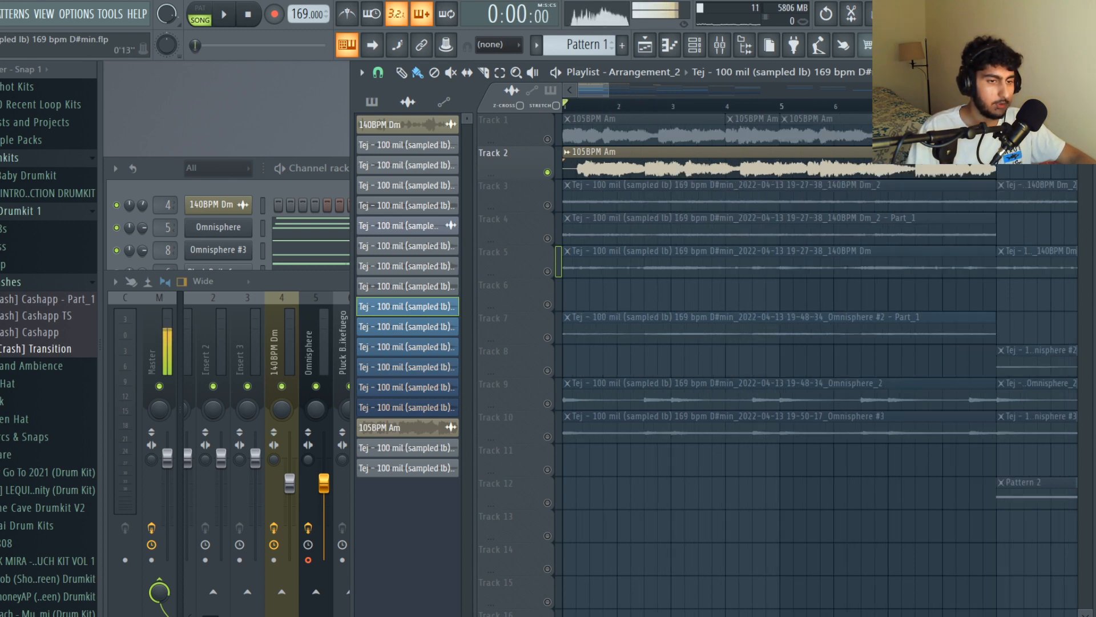
pyautogui.hotkey('ctrl', 'a')
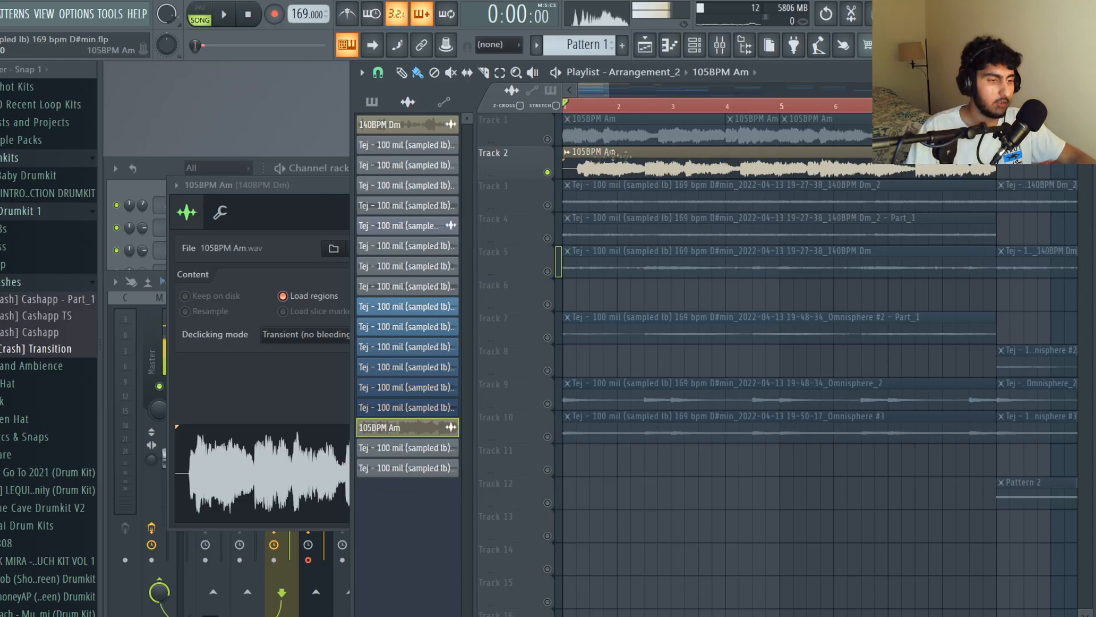
# - Check the 105BPM Am clip's time-stretching settings, return to the playlist and play the selected section from the start of the song
pyautogui.click(325, 207)
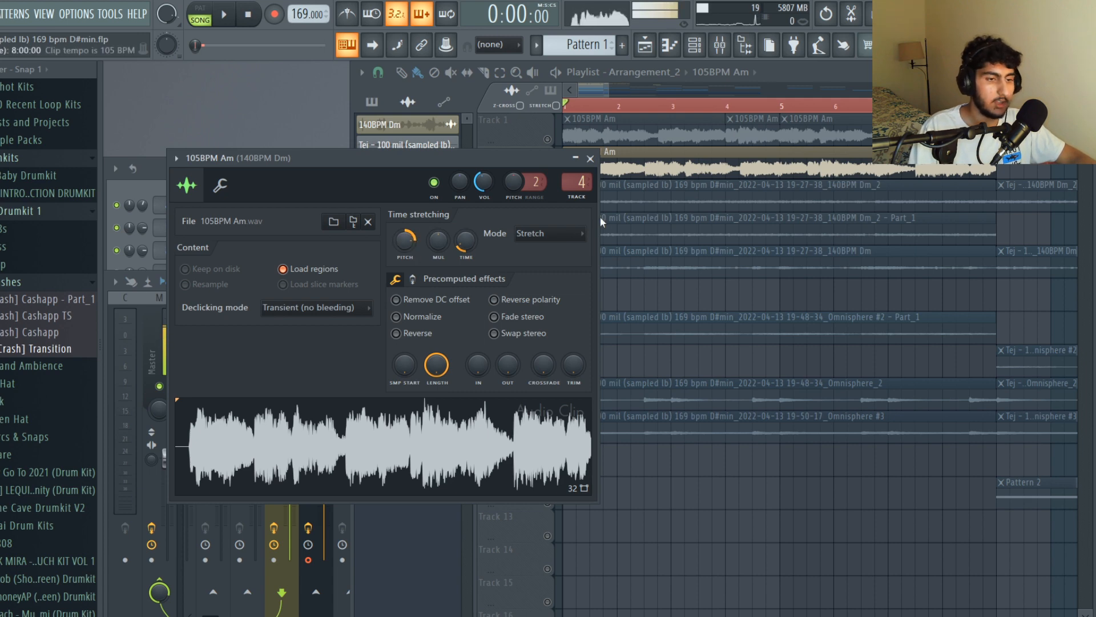
pyautogui.click(742, 154)
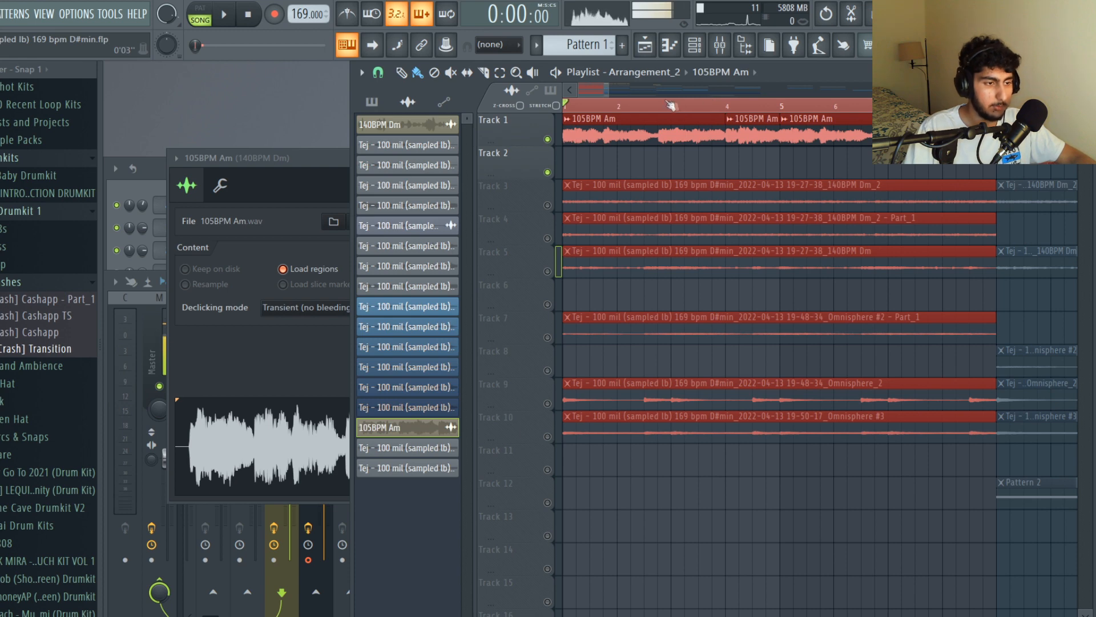
pyautogui.press('space')
pyautogui.press('space')
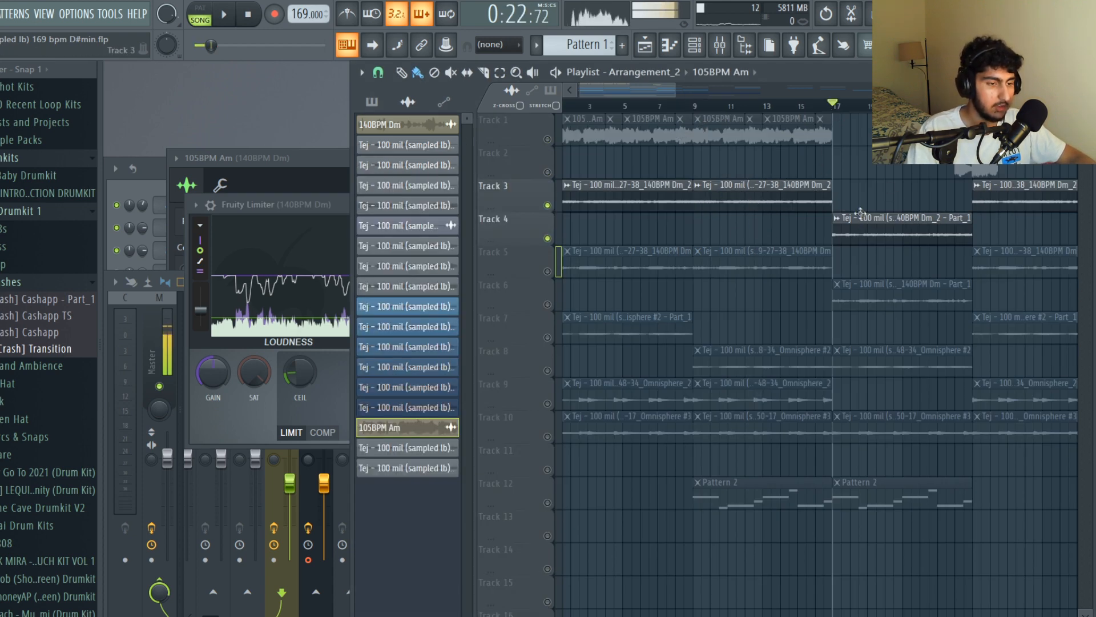
# - Open the settings of the 140BPM Dm_2 - Part_1 clip on Track 4 to check its pitch, and play the clip
pyautogui.doubleClick(868, 231)
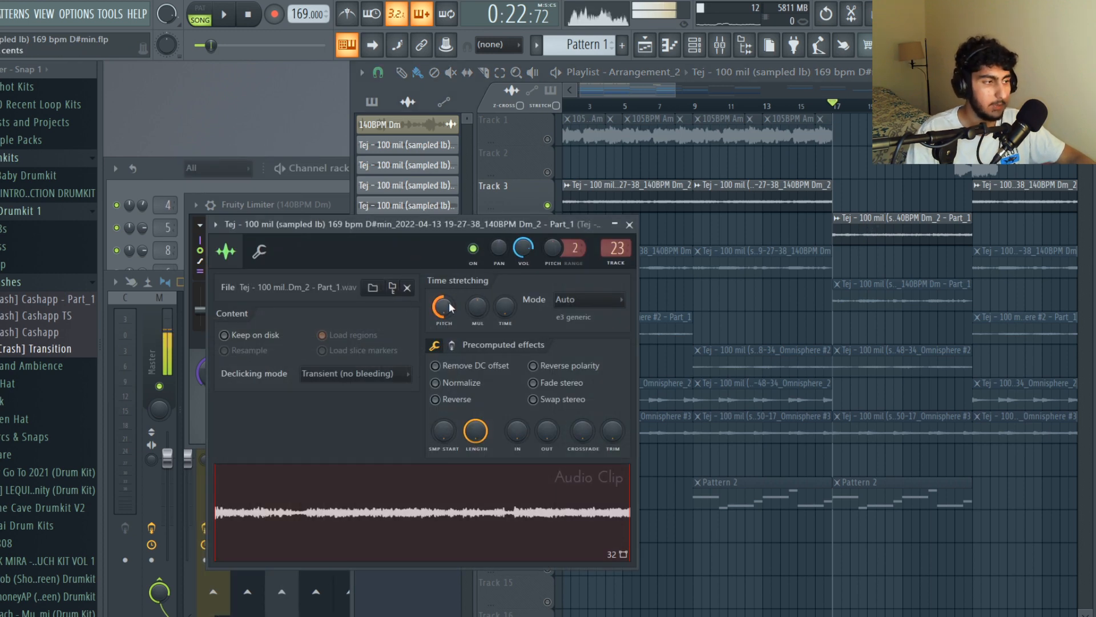
pyautogui.press('space')
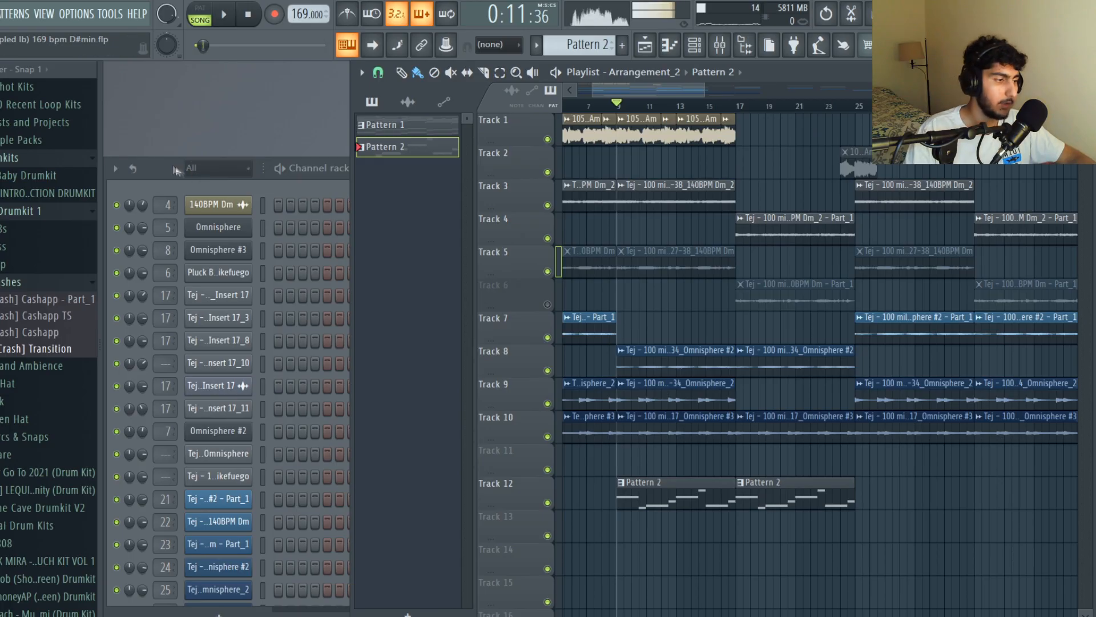
# - Find the Sub Bass [Abyss] channel of Pattern 2, check its sampler settings and open its notes in the piano roll
pyautogui.click(176, 171)
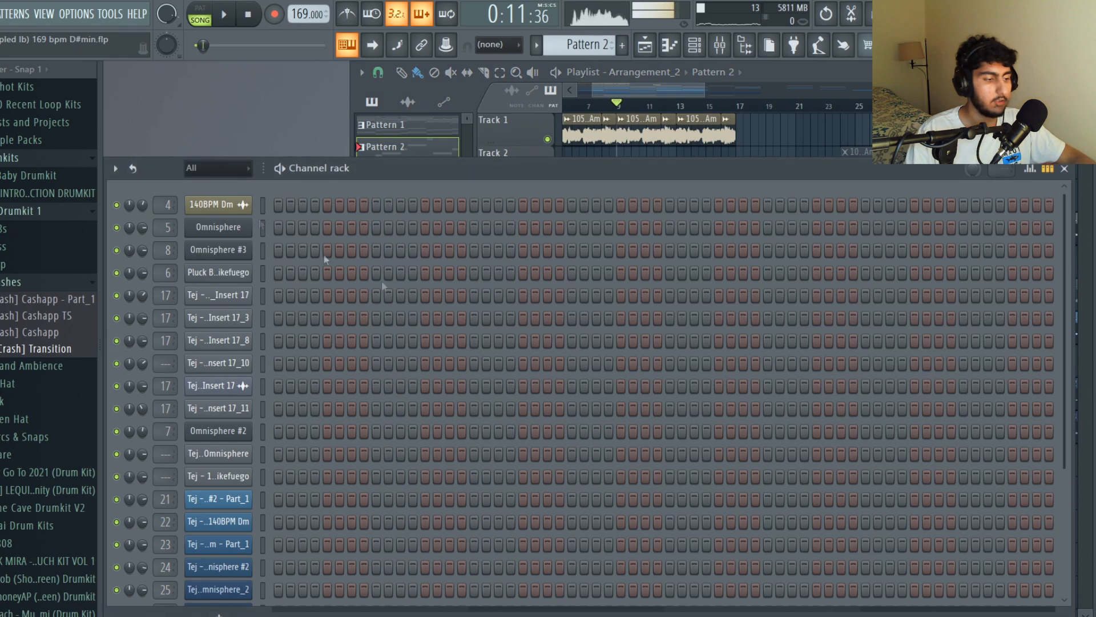
pyautogui.scroll(-5, 484, 381)
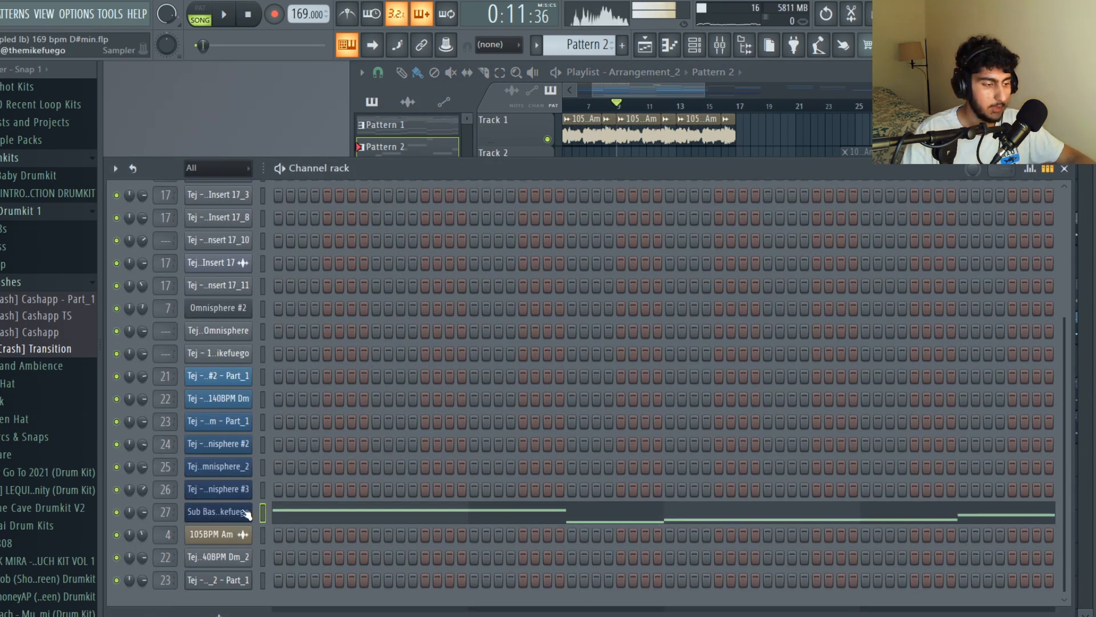
pyautogui.click(246, 513)
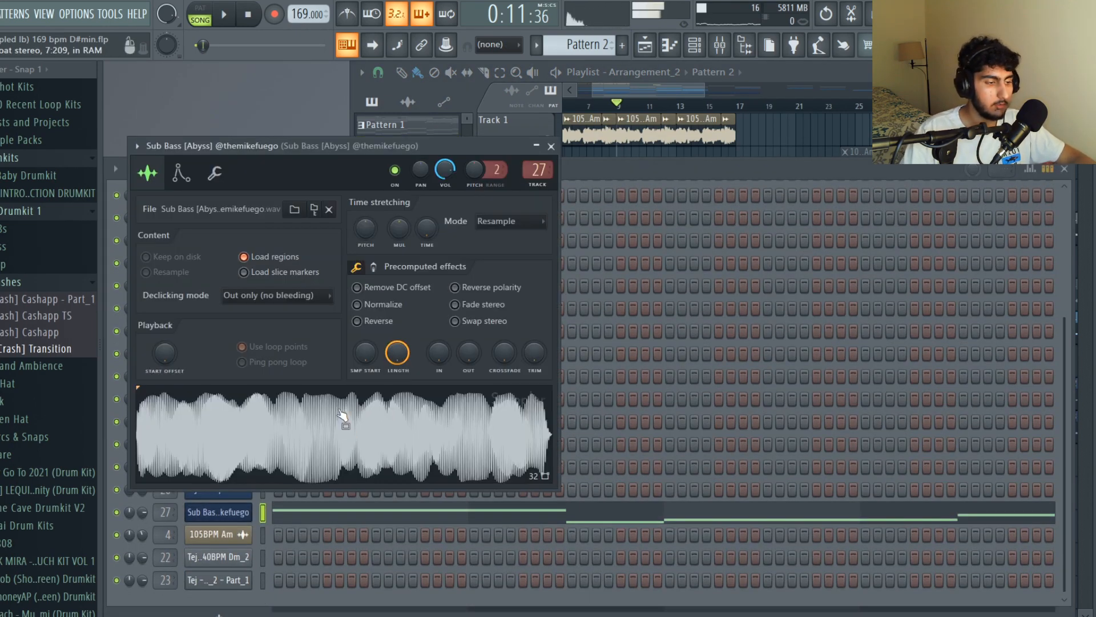
pyautogui.press('F7')
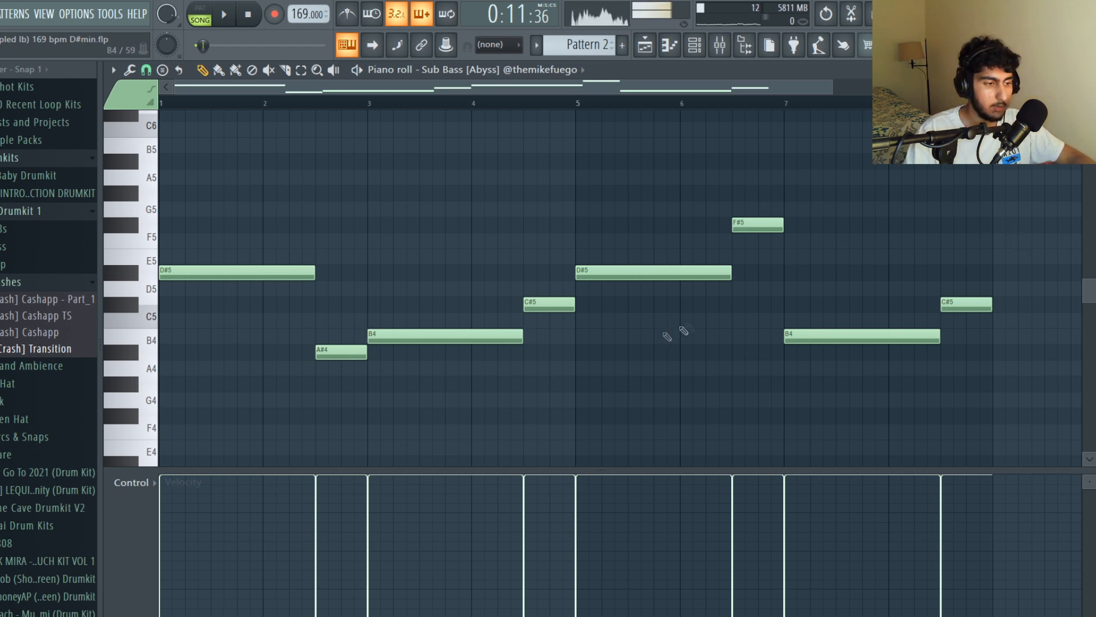
# - Examine the short A#4 and F#5 notes in the sub bass pattern and play it back
pyautogui.click(337, 354)
pyautogui.click(780, 225)
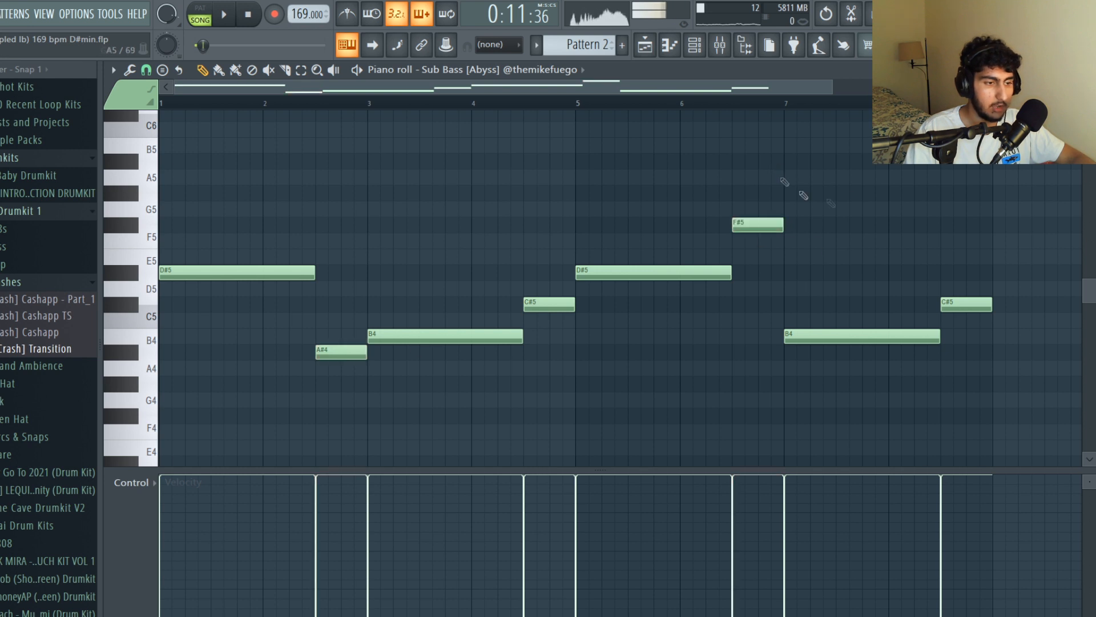
pyautogui.press('space')
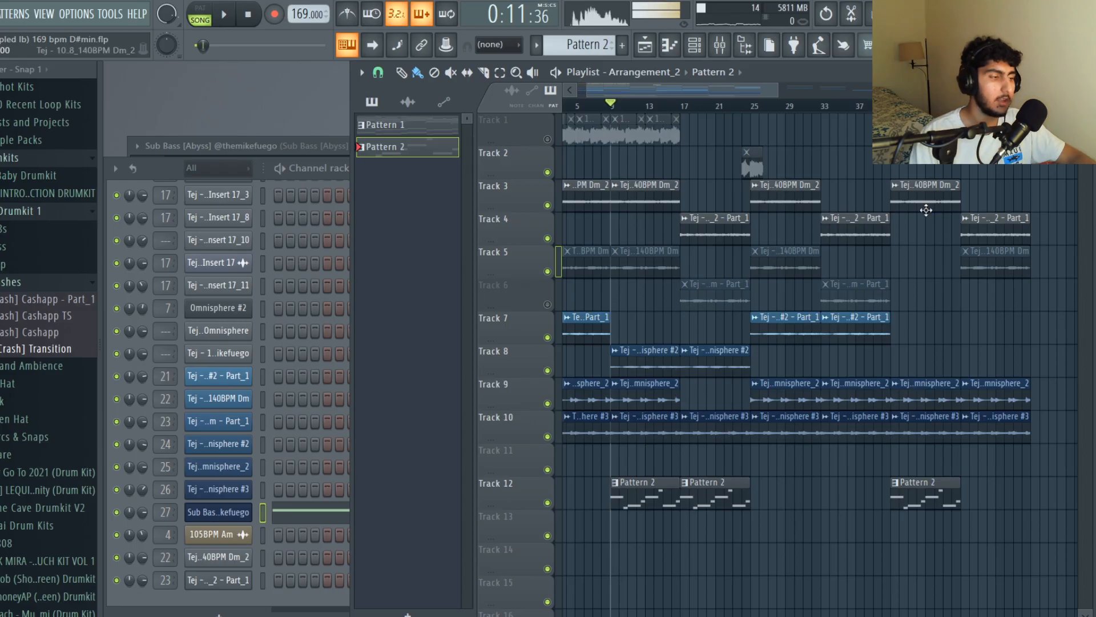
# - View the sample arrangement and the drum project's arrangement with its clap, hi-hat, snare, open-hat and 808 patterns
pyautogui.scroll(-4, 703, 393)
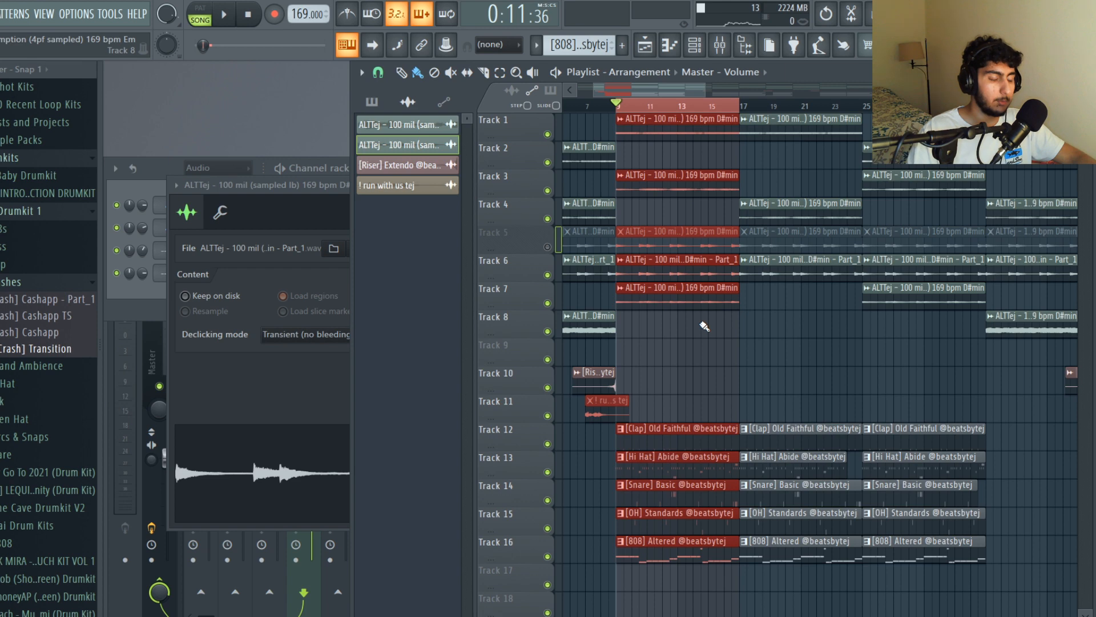
pyautogui.scroll(-2, 704, 326)
pyautogui.scroll(2, 705, 326)
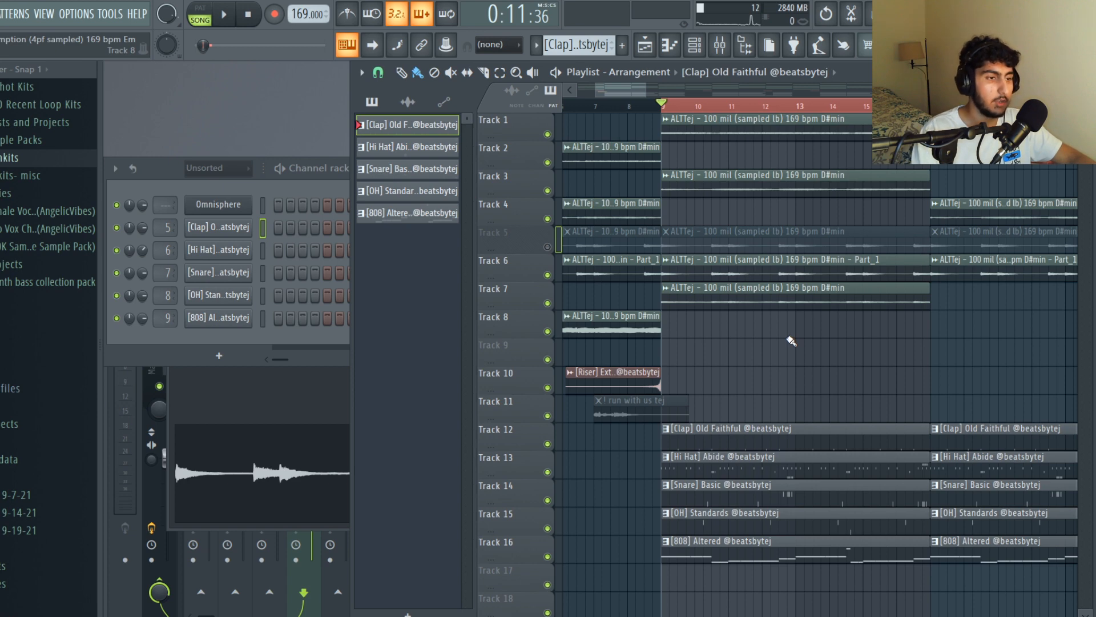
# - Open the [Clap] Old Faithful pattern in the piano roll, highlight all its C5 notes and clear the selection
pyautogui.press('F7')
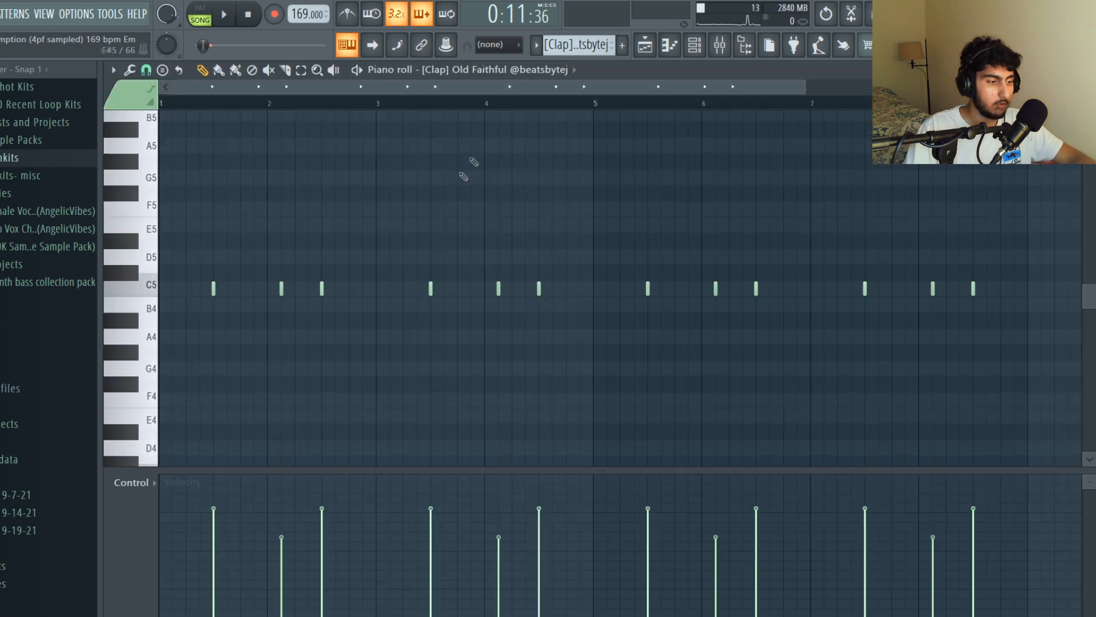
pyautogui.doubleClick(153, 289)
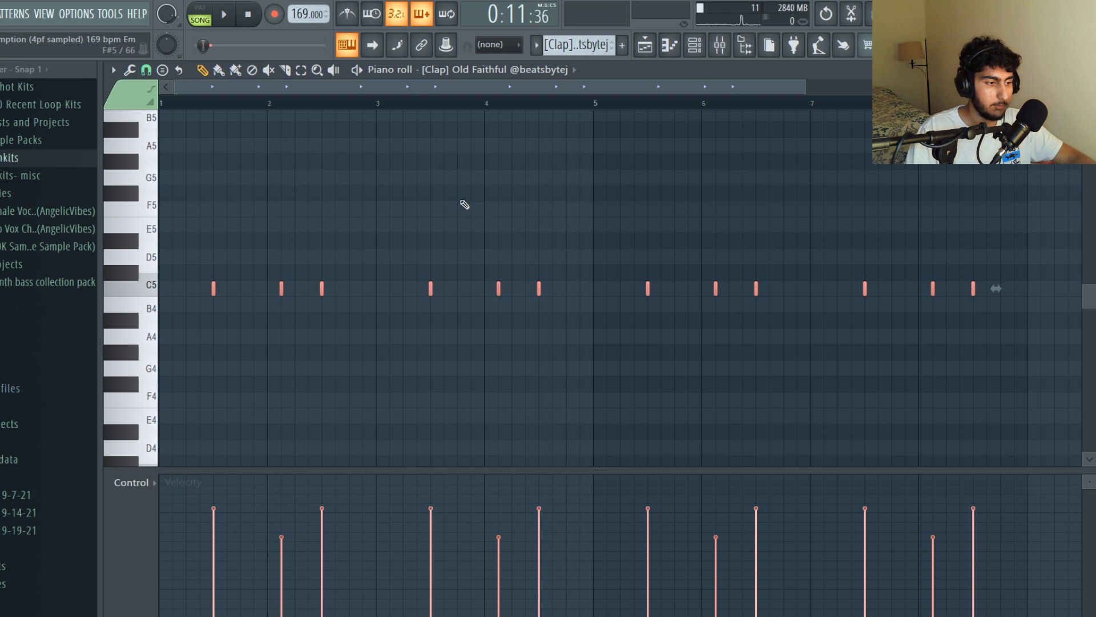
pyautogui.hotkey('ctrl', 'd')
# - Highlight the main claps and the softer in-between claps in turn, clear the selection and play the clap pattern
pyautogui.keyDown('ctrl'); pyautogui.click(213, 289); pyautogui.keyUp('ctrl')
pyautogui.keyDown('ctrl'); pyautogui.click(322, 288); pyautogui.keyUp('ctrl')
pyautogui.keyDown('ctrl'); pyautogui.click(431, 288); pyautogui.keyUp('ctrl')
pyautogui.keyDown('ctrl'); pyautogui.click(539, 289); pyautogui.keyUp('ctrl')
pyautogui.hotkey('ctrl', 'd')
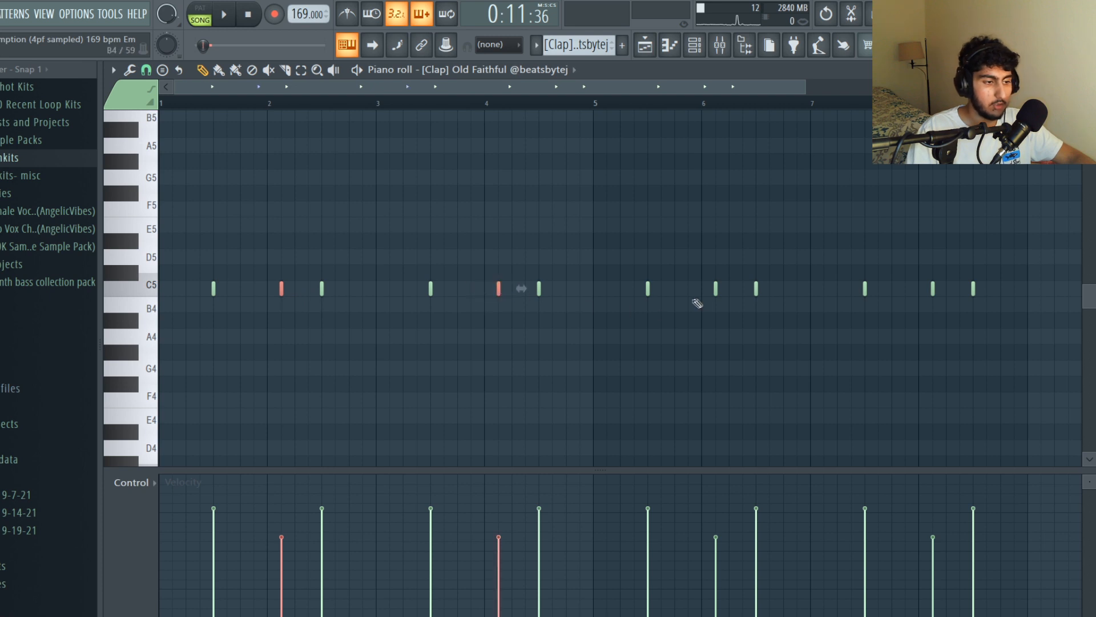
pyautogui.hotkey('ctrl', 'd')
pyautogui.press('space')
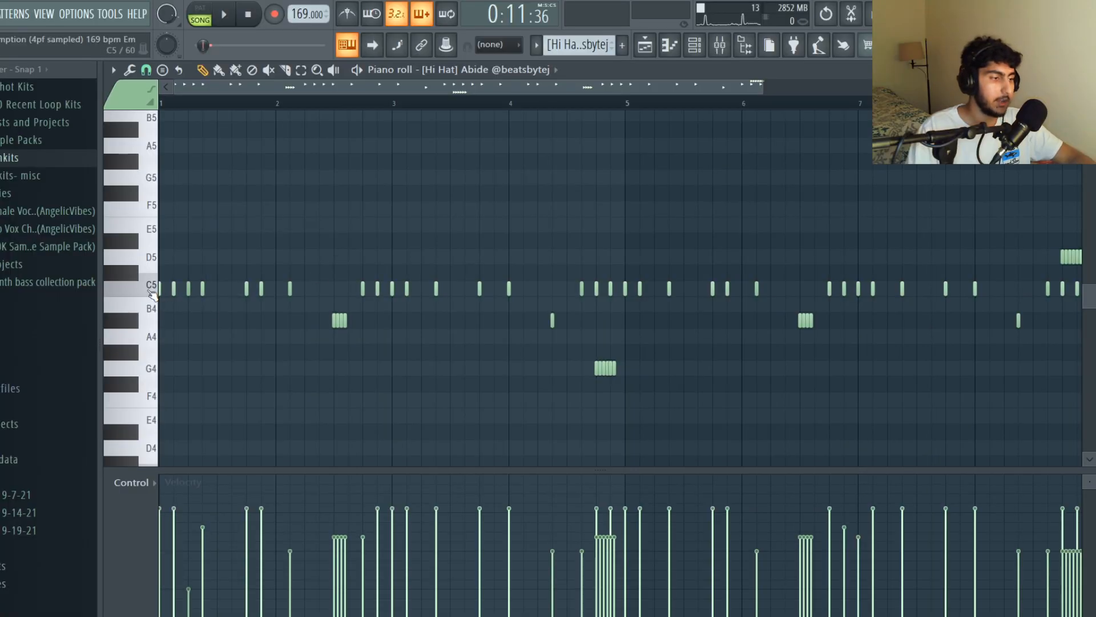
# - Examine the note spacing and pitched rolls across the [Hi Hat] Abide pattern and open the snap options
pyautogui.scroll(-1, 290, 213)
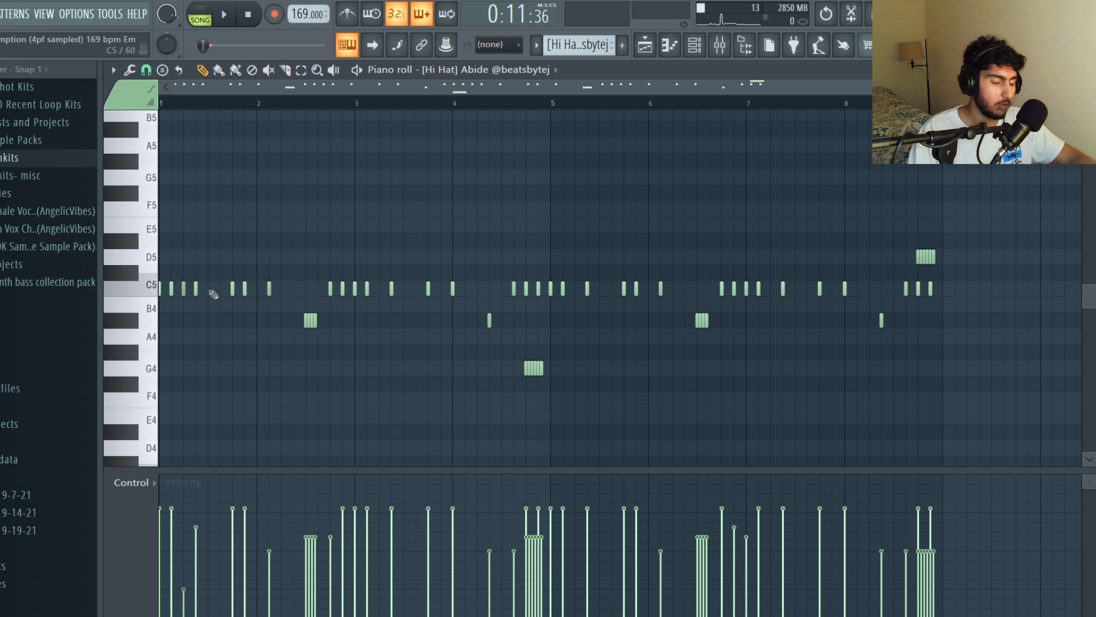
pyautogui.scroll(-1, 223, 211)
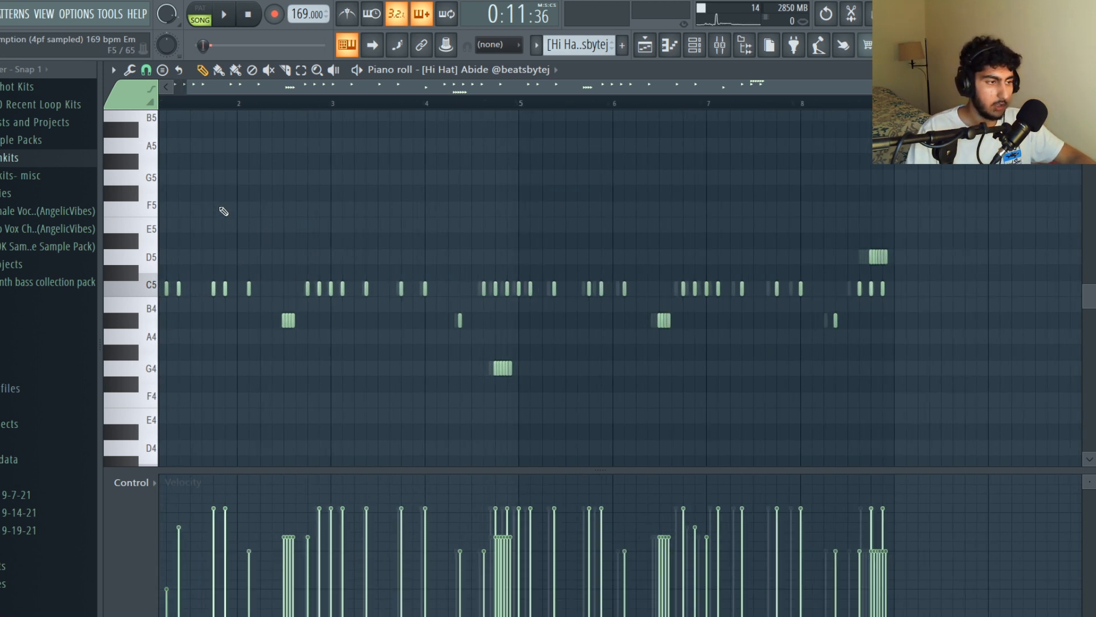
pyautogui.scroll(3, 269, 140)
pyautogui.scroll(-4, 303, 272)
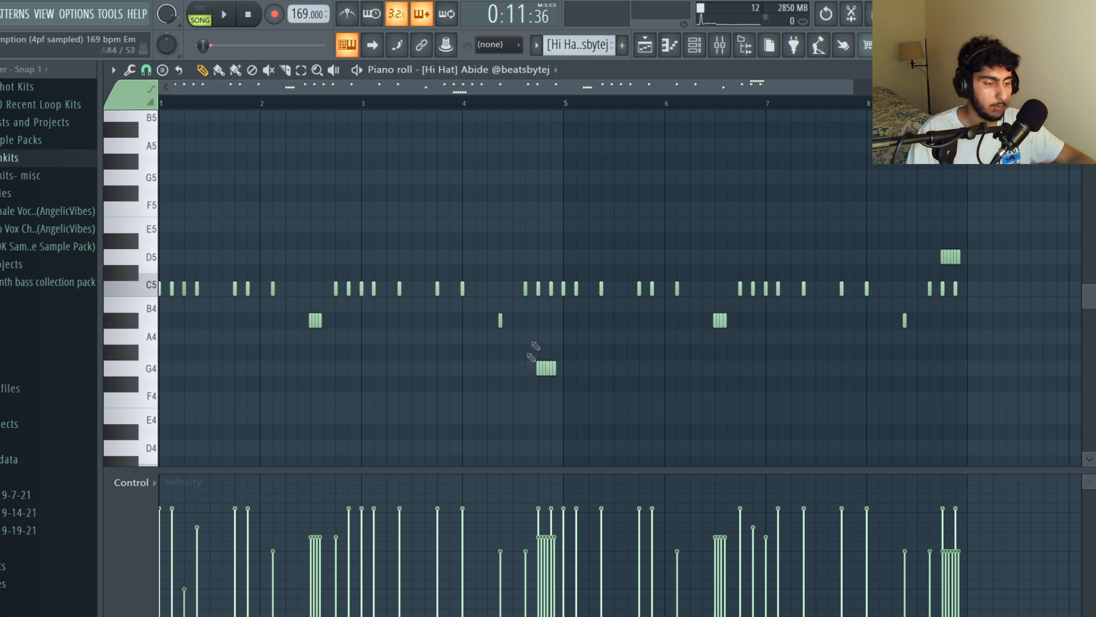
pyautogui.scroll(1, 531, 367)
pyautogui.click(146, 70)
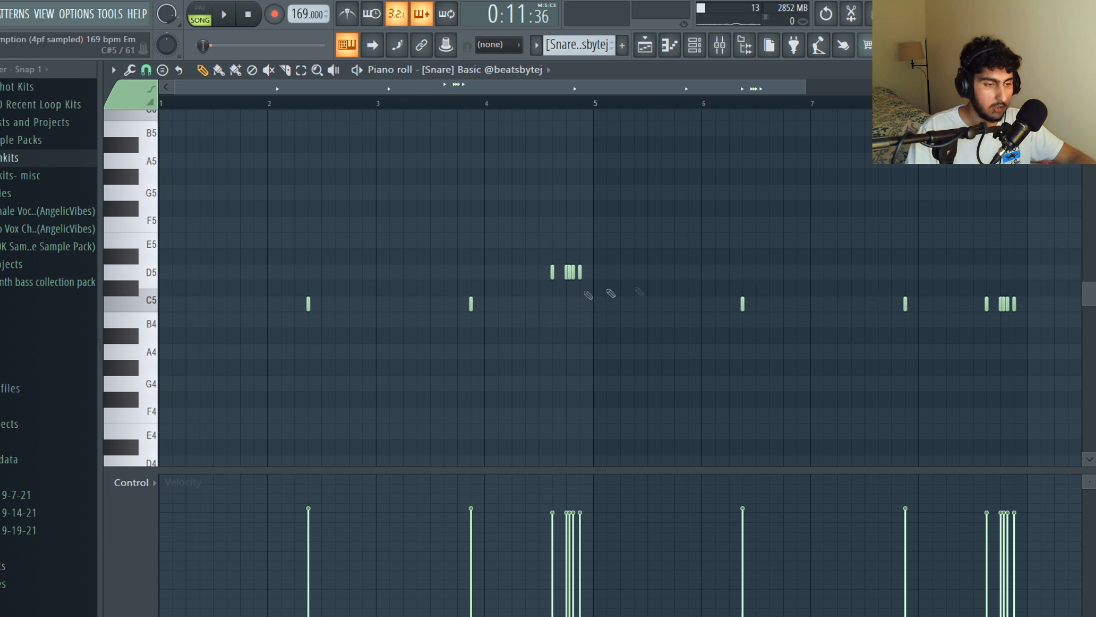
# - Highlight the first and third single hits of the [Snare] Basic pattern, followed by its D5 and C5 snare rolls
pyautogui.keyDown('ctrl'); pyautogui.keyDown('shift'); pyautogui.click(308, 303); pyautogui.keyUp('shift'); pyautogui.keyUp('ctrl')
pyautogui.keyDown('ctrl'); pyautogui.keyDown('shift'); pyautogui.click(742, 304); pyautogui.keyUp('shift'); pyautogui.keyUp('ctrl')
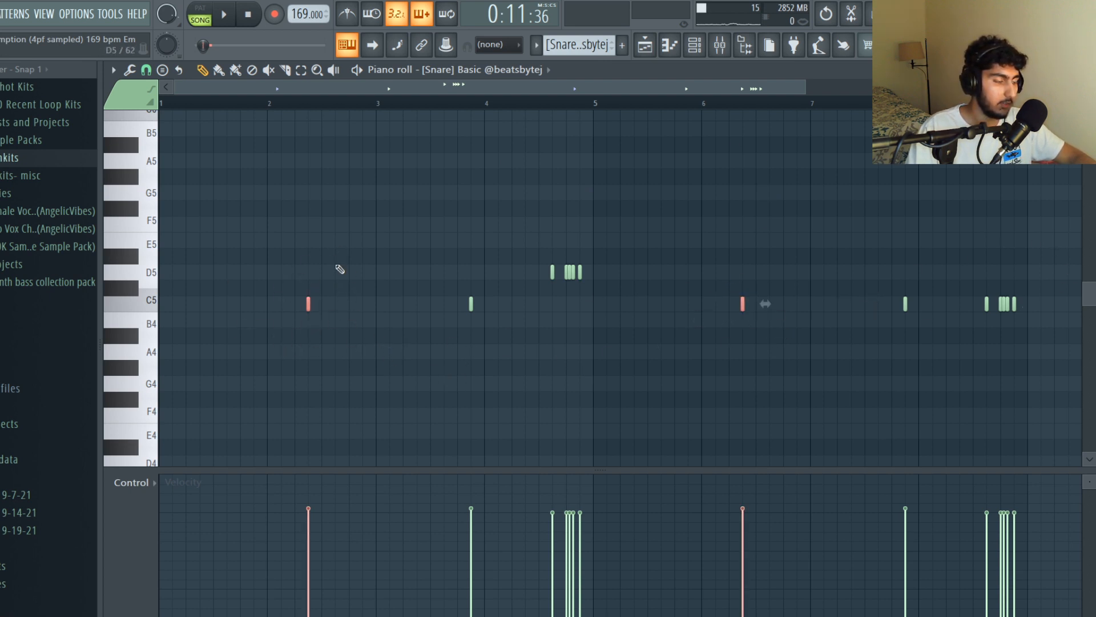
pyautogui.moveTo(1035, 286); pyautogui.dragTo(971, 319)
pyautogui.moveTo(635, 248); pyautogui.dragTo(541, 290)
pyautogui.scroll(2, 605, 287)
pyautogui.scroll(-3, 702, 285)
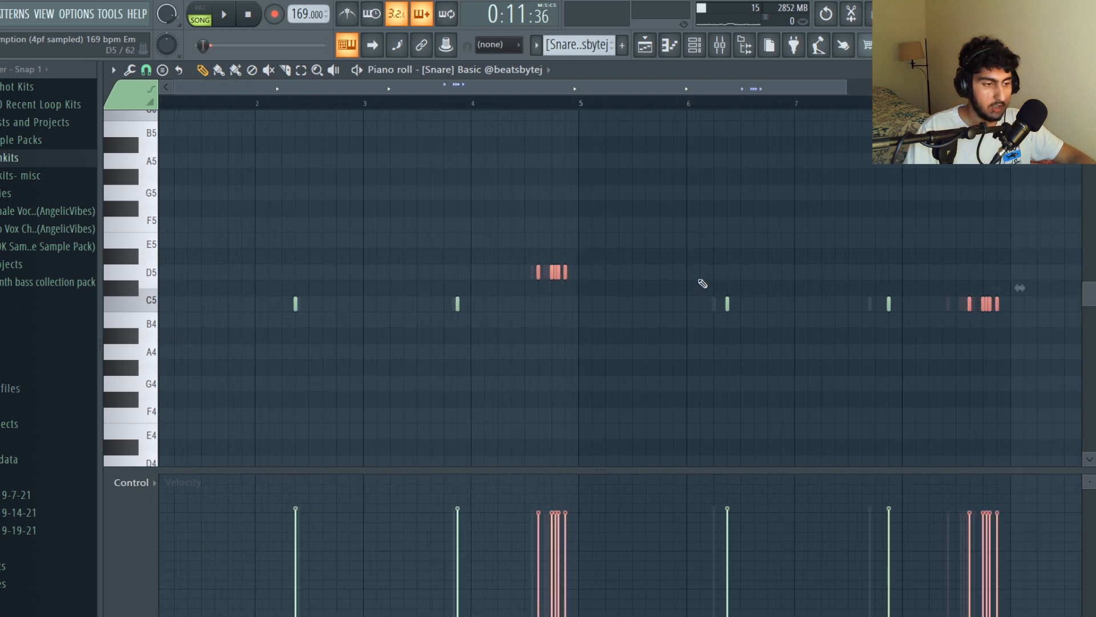
# - Set the piano roll snap to Line, deselect the snare rolls and play the snare pattern
pyautogui.click(146, 70)
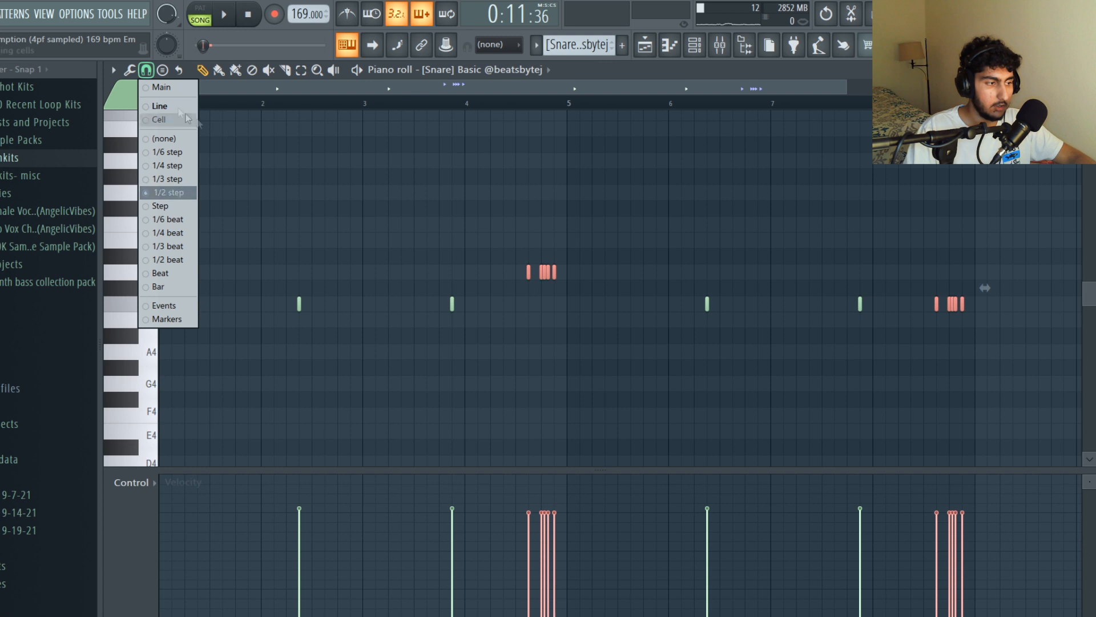
pyautogui.click(172, 107)
pyautogui.hotkey('ctrl', 'd')
pyautogui.press('space')
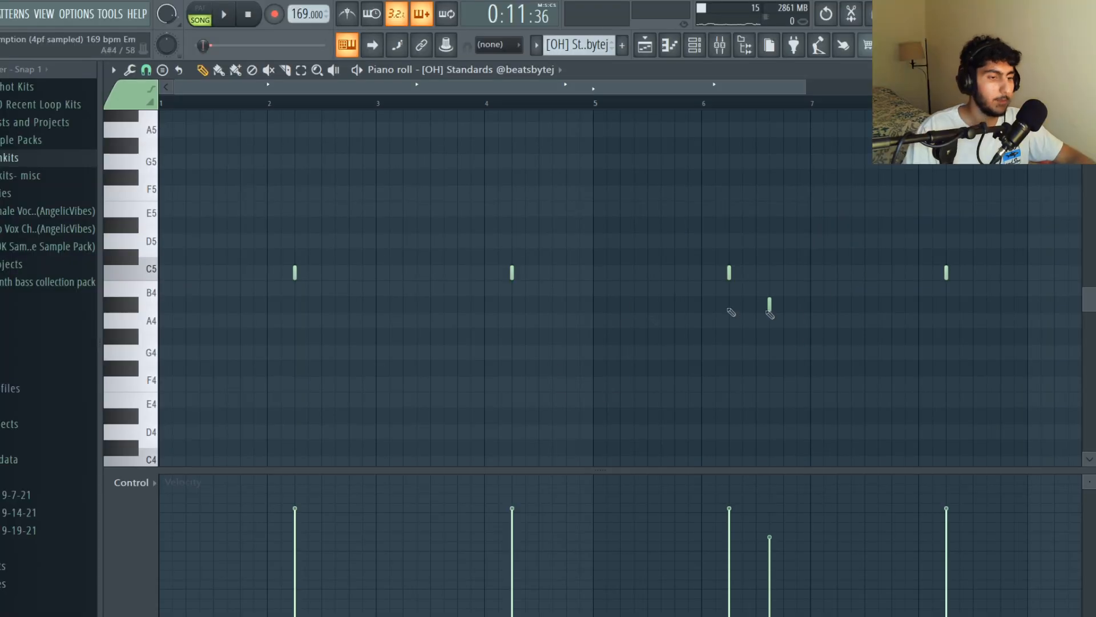
# - Audition the open hat at C5 and play the [OH] Standards pattern
pyautogui.click(155, 271)
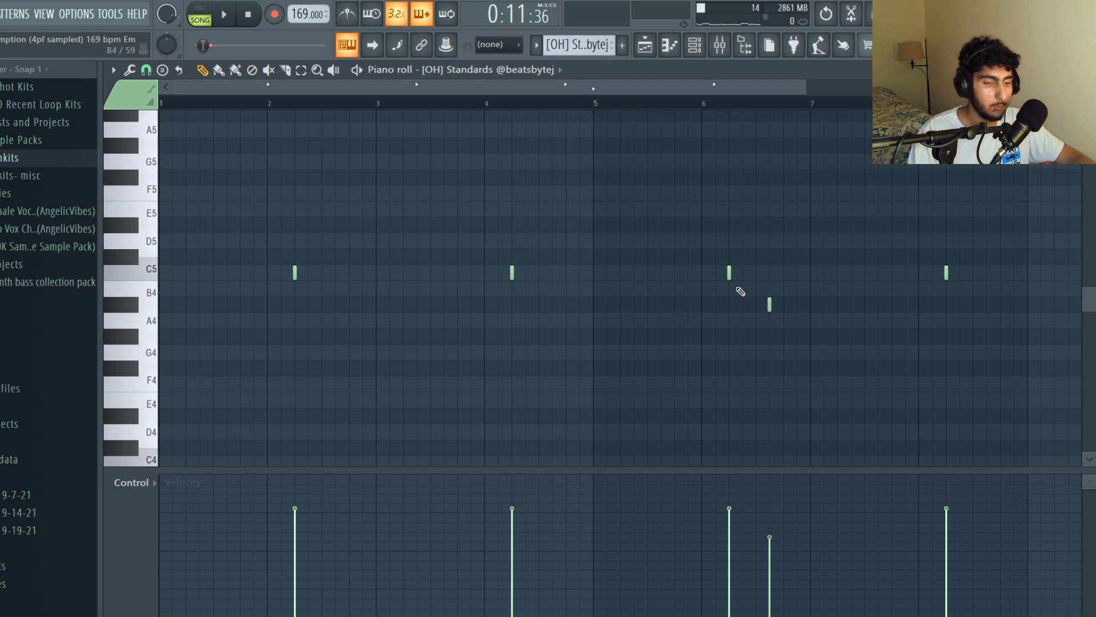
pyautogui.press('space')
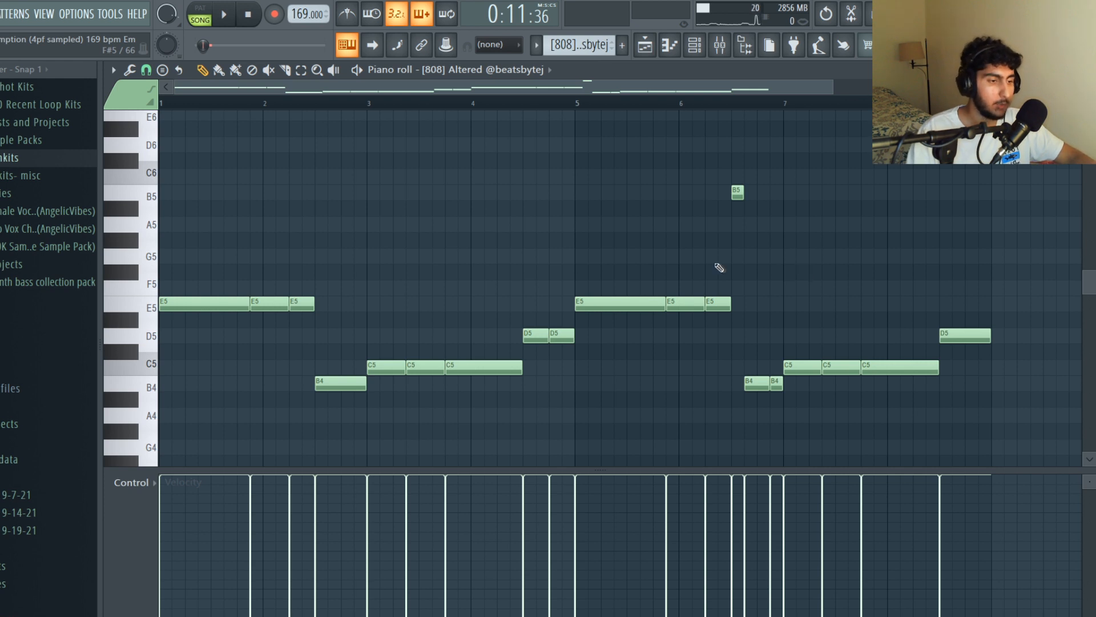
# - Highlight all notes of the [808] Altered pattern in the piano roll and clear the selection
pyautogui.scroll(-2, 754, 273)
pyautogui.moveTo(1026, 407); pyautogui.dragTo(151, 123)
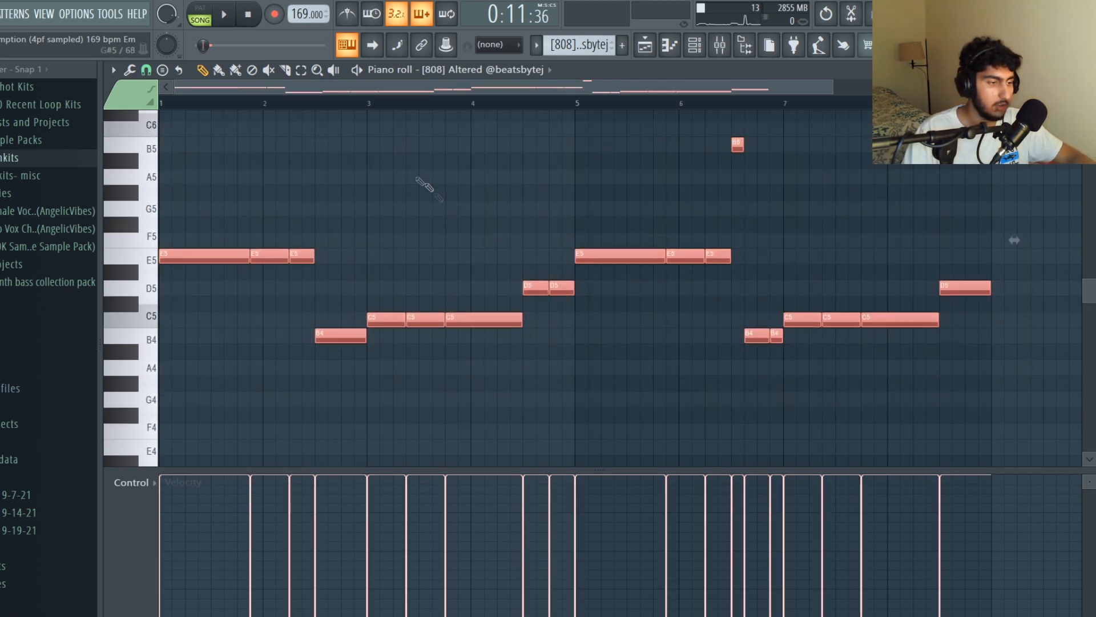
pyautogui.click(452, 190)
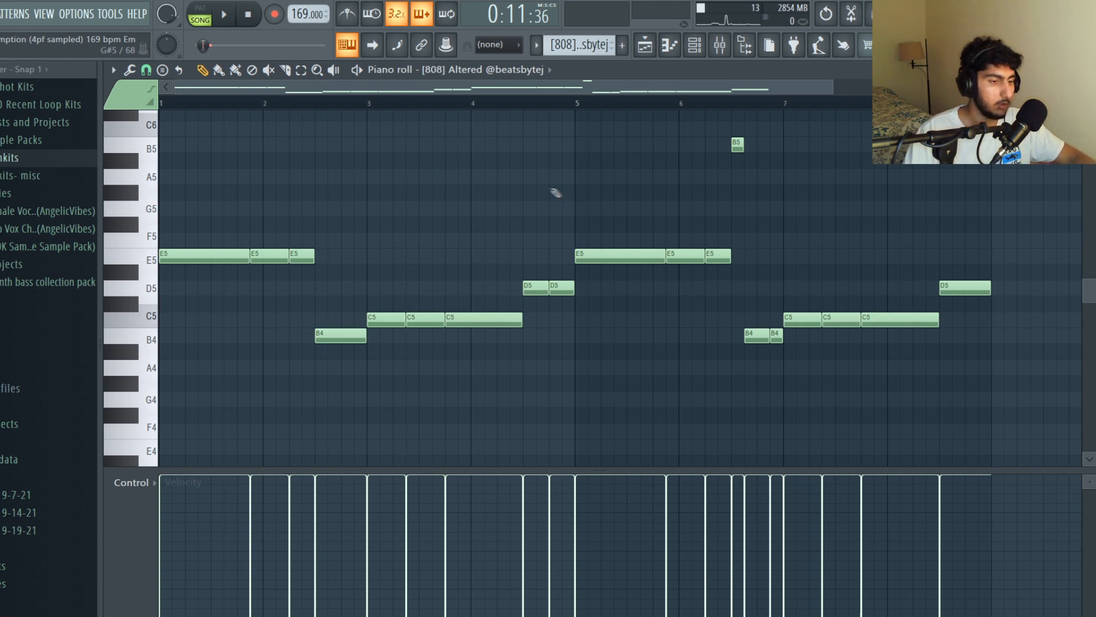
# - Examine the high B5 note and the two short B4 notes before bar 7 of the 808 pattern, and play the pattern
pyautogui.moveTo(790, 357); pyautogui.dragTo(743, 314)
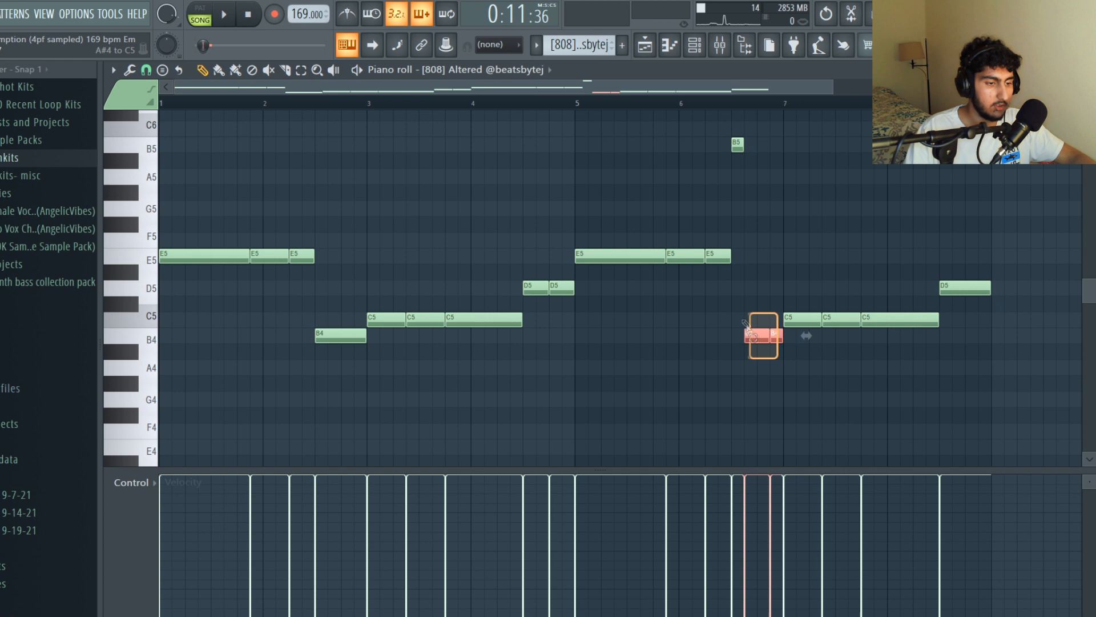
pyautogui.keyDown('ctrl'); pyautogui.click(741, 149); pyautogui.keyUp('ctrl')
pyautogui.keyDown('ctrl'); pyautogui.click(774, 326); pyautogui.keyUp('ctrl')
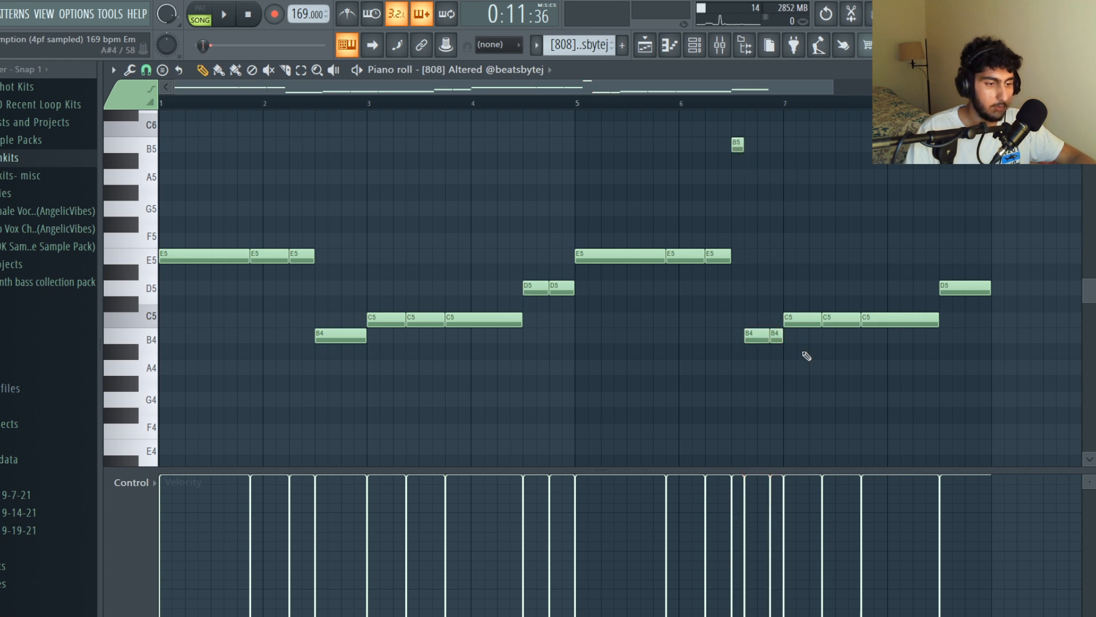
pyautogui.moveTo(735, 359); pyautogui.dragTo(867, 321)
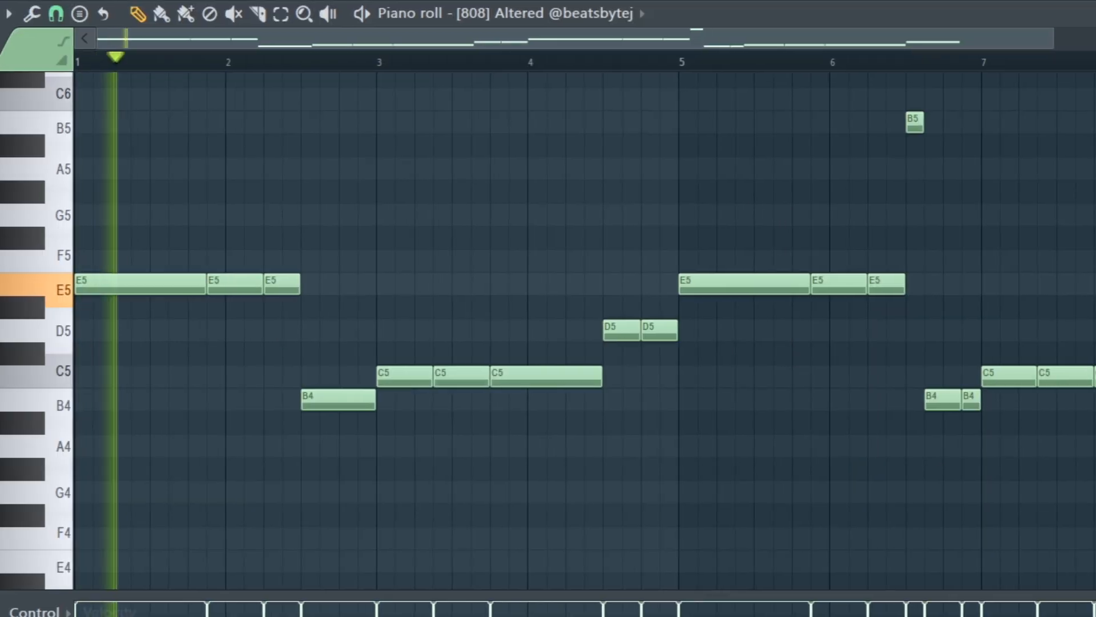